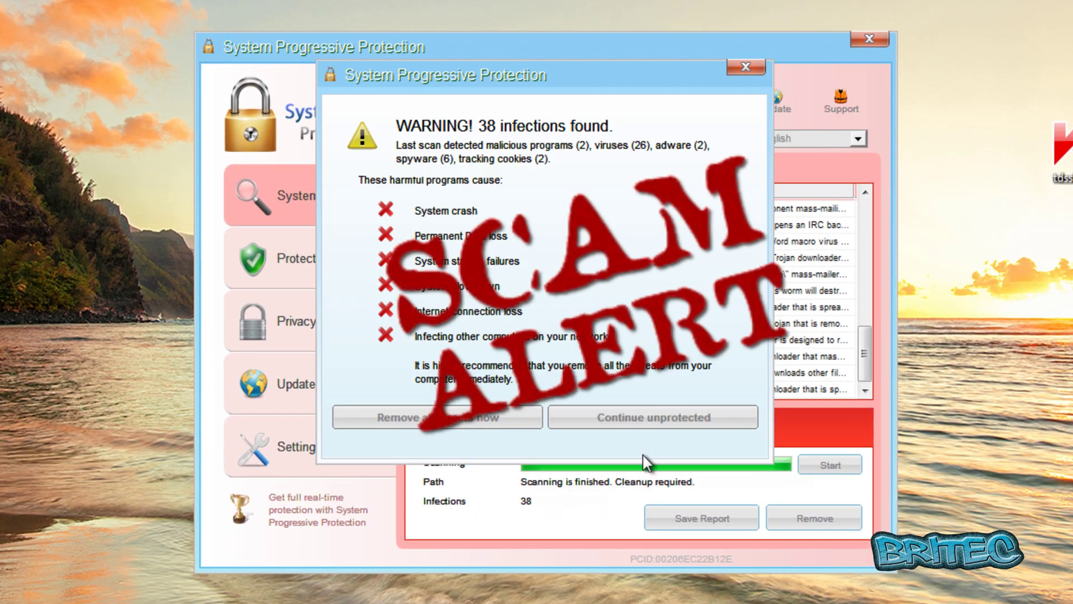
# Dismiss the infection warning by continuing unprotected, and examine the full list of threats in the fake system scan
pyautogui.click(611, 423)
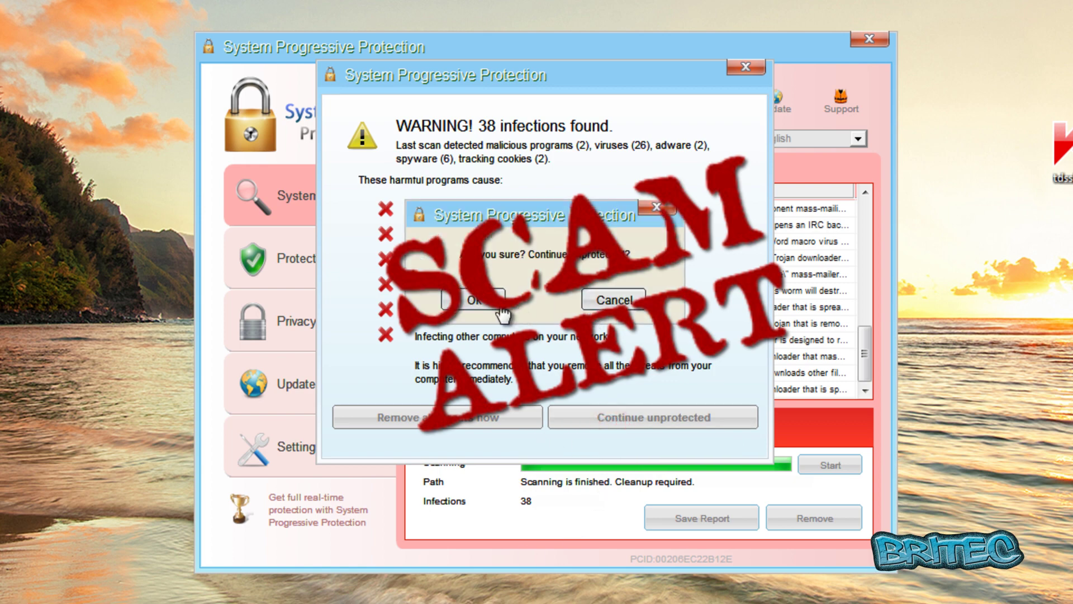
pyautogui.click(476, 300)
pyautogui.moveTo(861, 366); pyautogui.dragTo(859, 226)
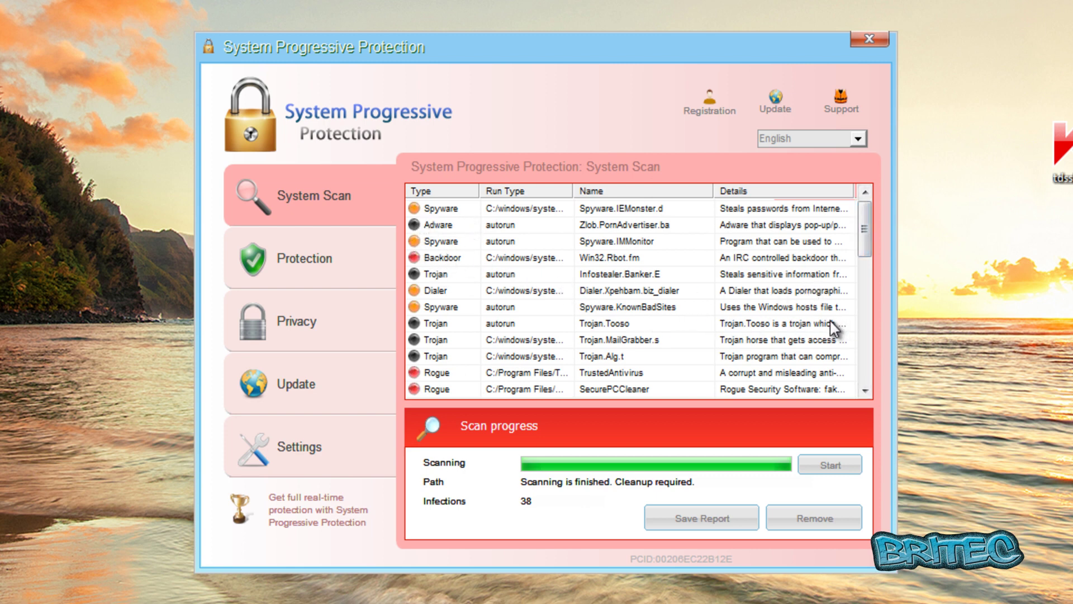
pyautogui.moveTo(866, 227); pyautogui.dragTo(867, 352)
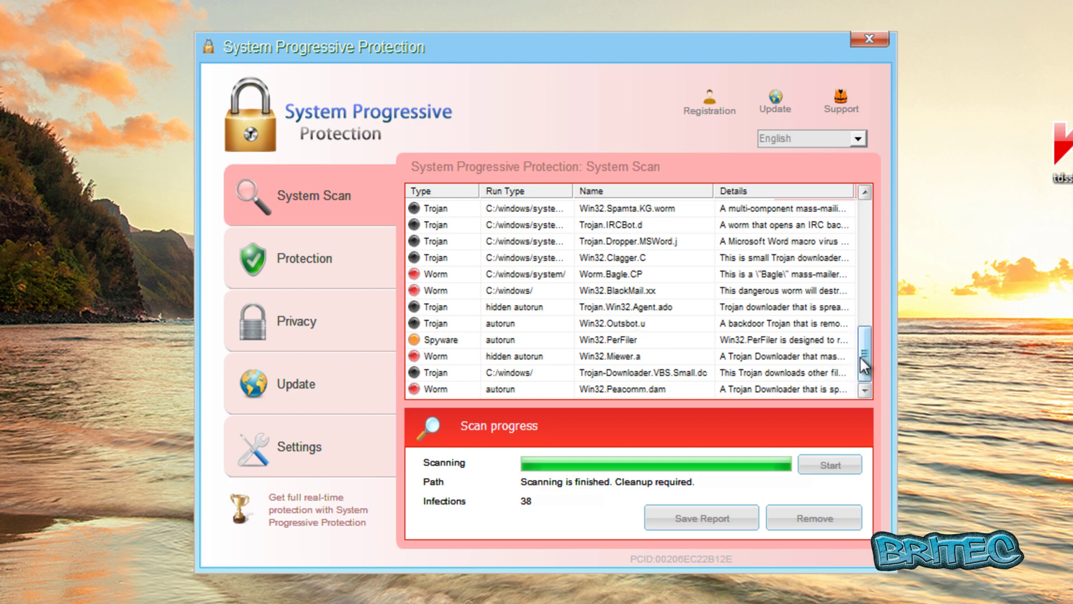
pyautogui.moveTo(862, 355); pyautogui.dragTo(866, 199)
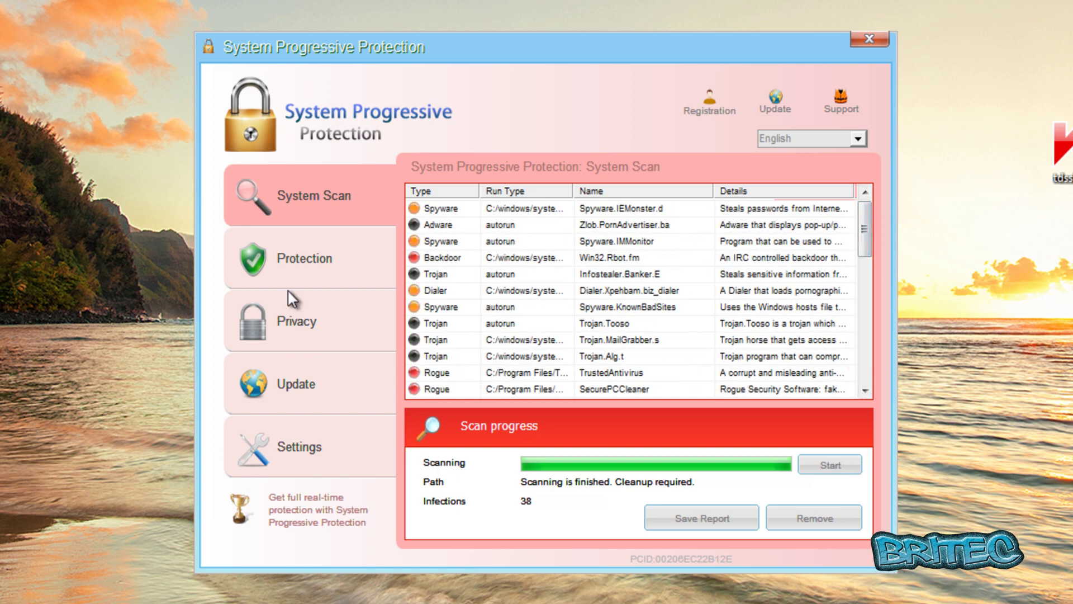
# Look through the rogue program's Protection, Privacy, Update and Settings pages and return to System Scan
pyautogui.click(293, 267)
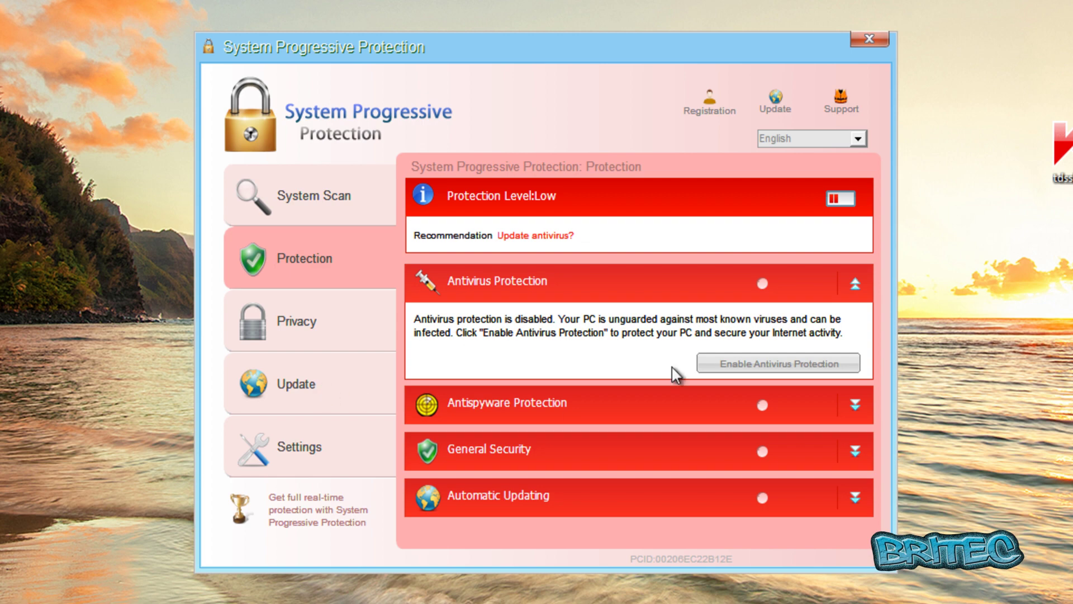
pyautogui.click(307, 323)
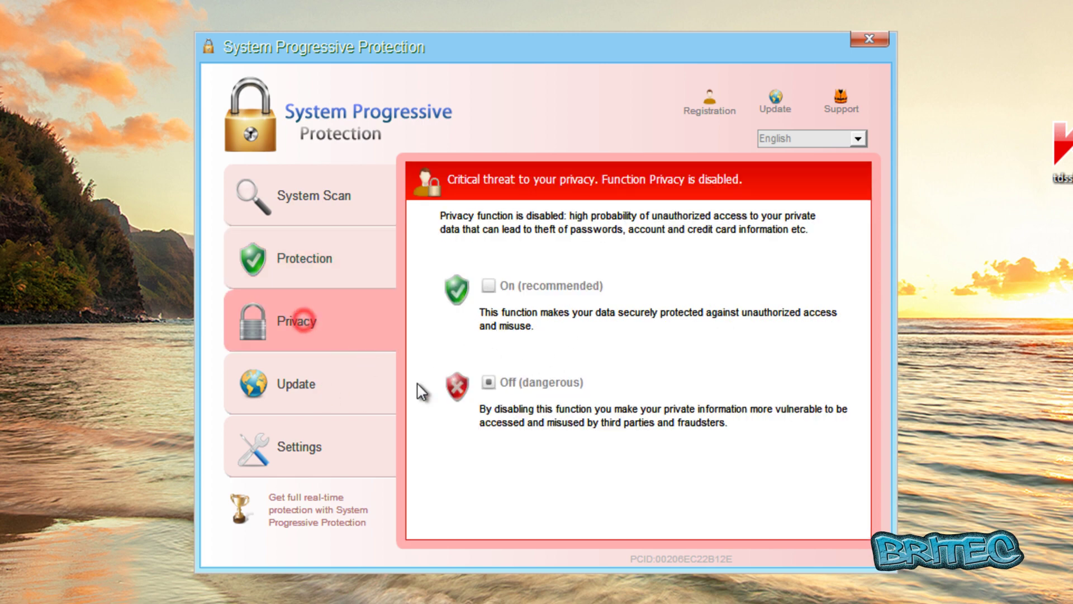
pyautogui.click(311, 385)
pyautogui.click(275, 440)
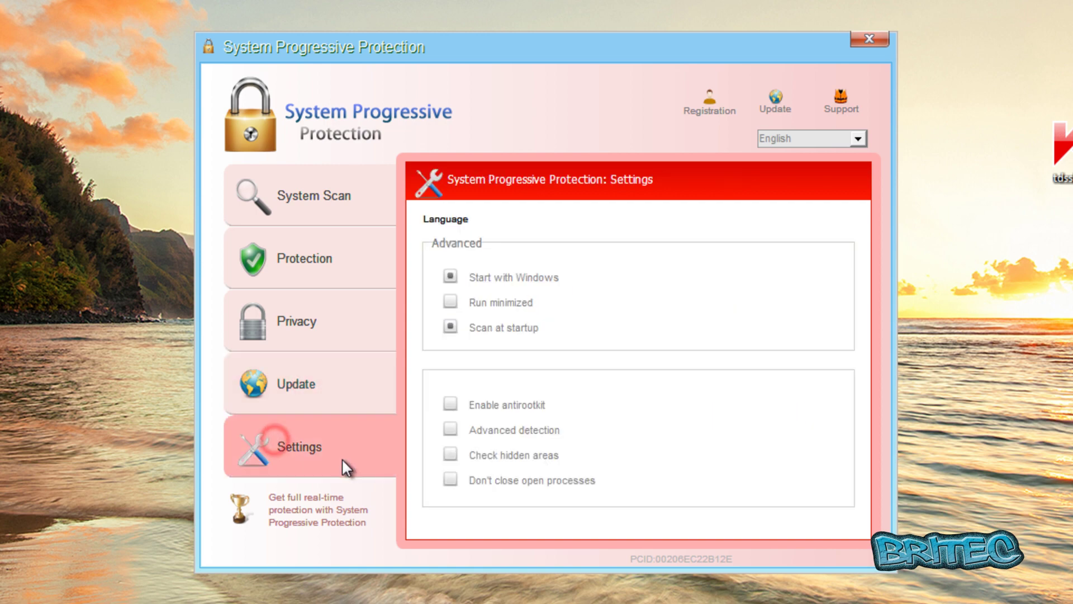
pyautogui.click(280, 200)
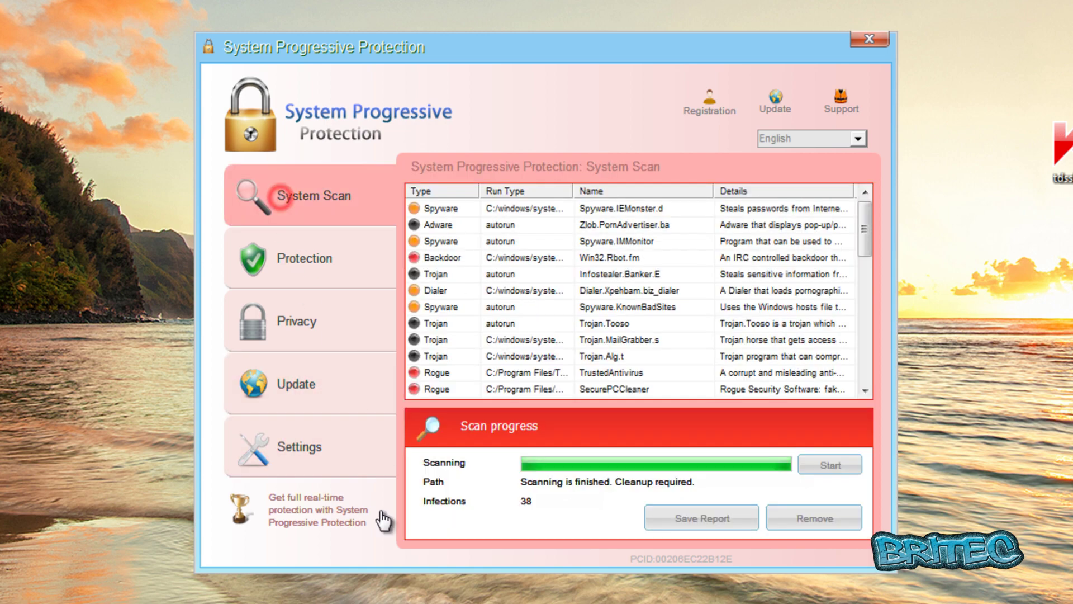
# Inspect the rogue program's purchase page and registration dialog, closing both without buying or activating and continuing unprotected
pyautogui.click(343, 495)
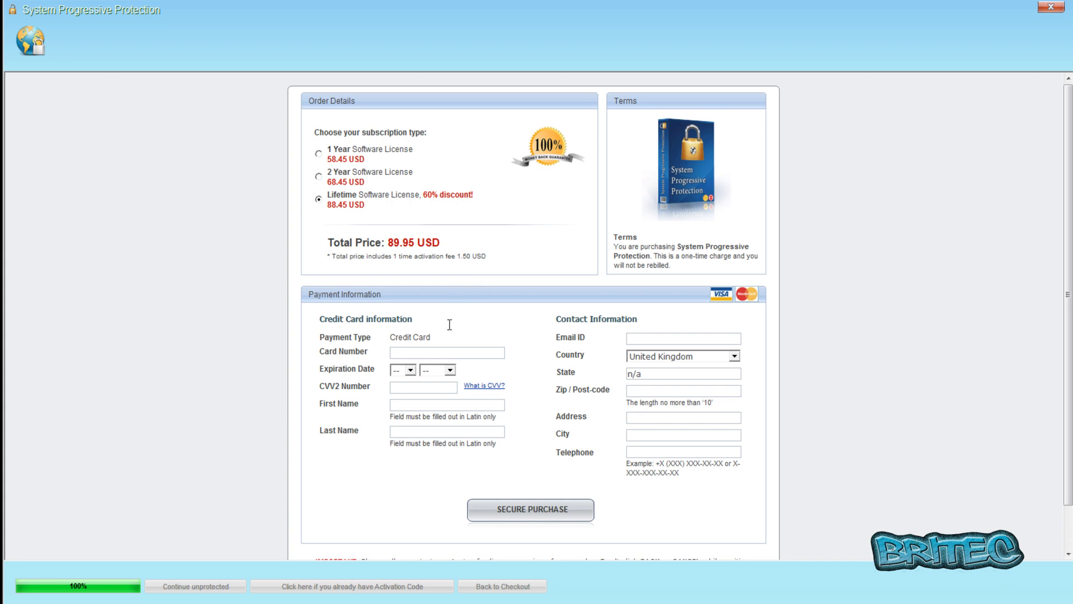
pyautogui.click(1051, 8)
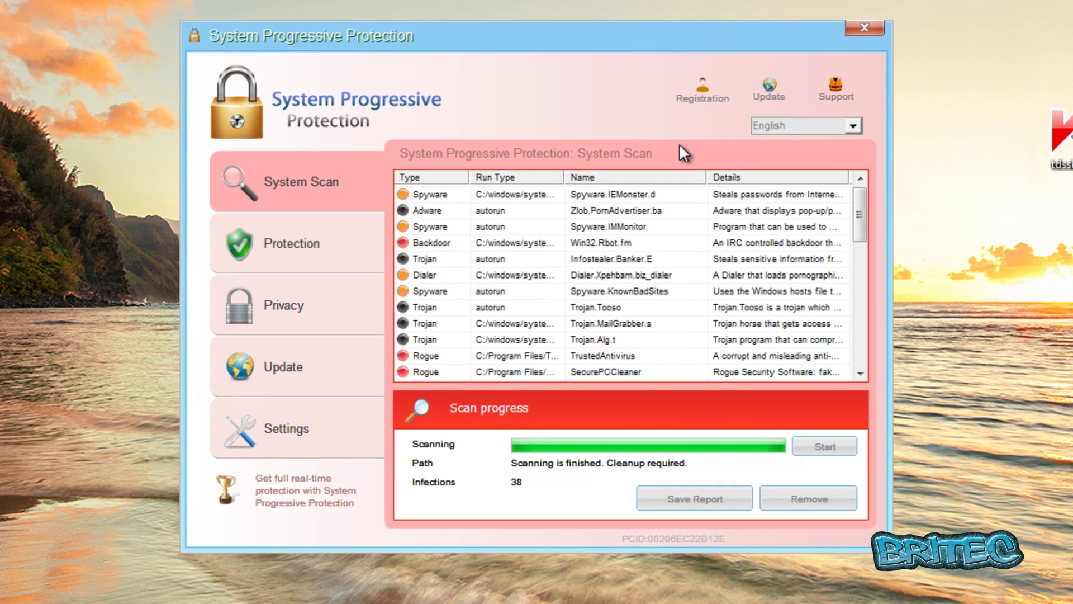
pyautogui.click(700, 101)
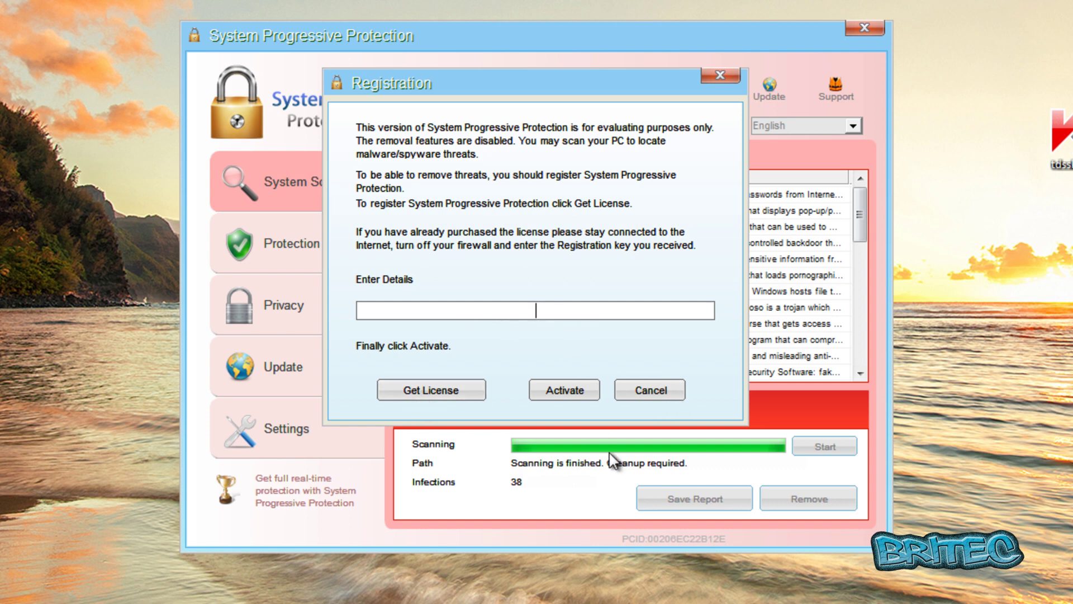
pyautogui.click(650, 396)
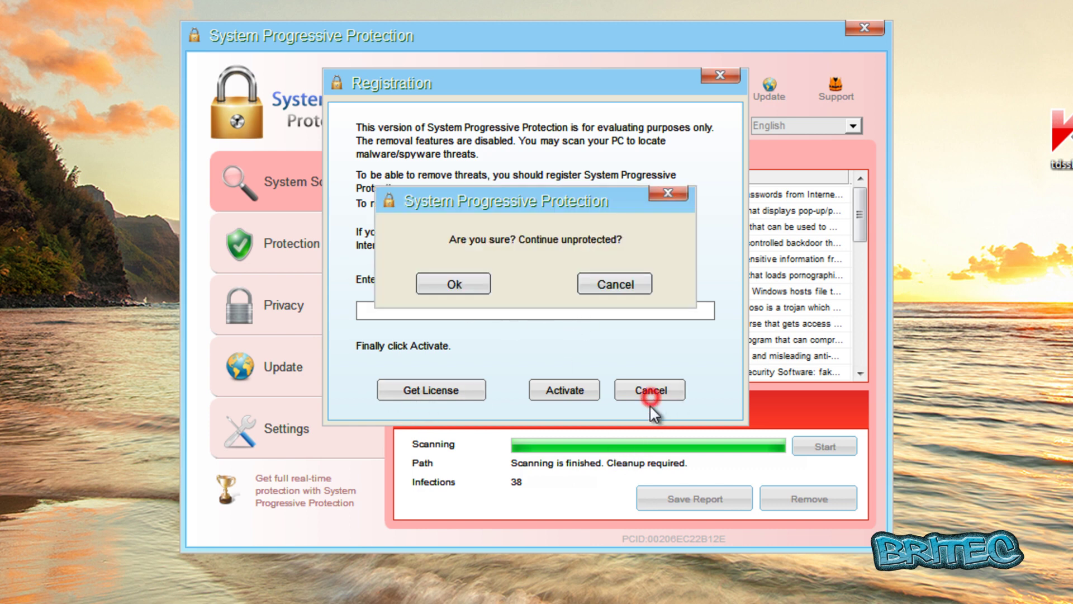
pyautogui.click(438, 284)
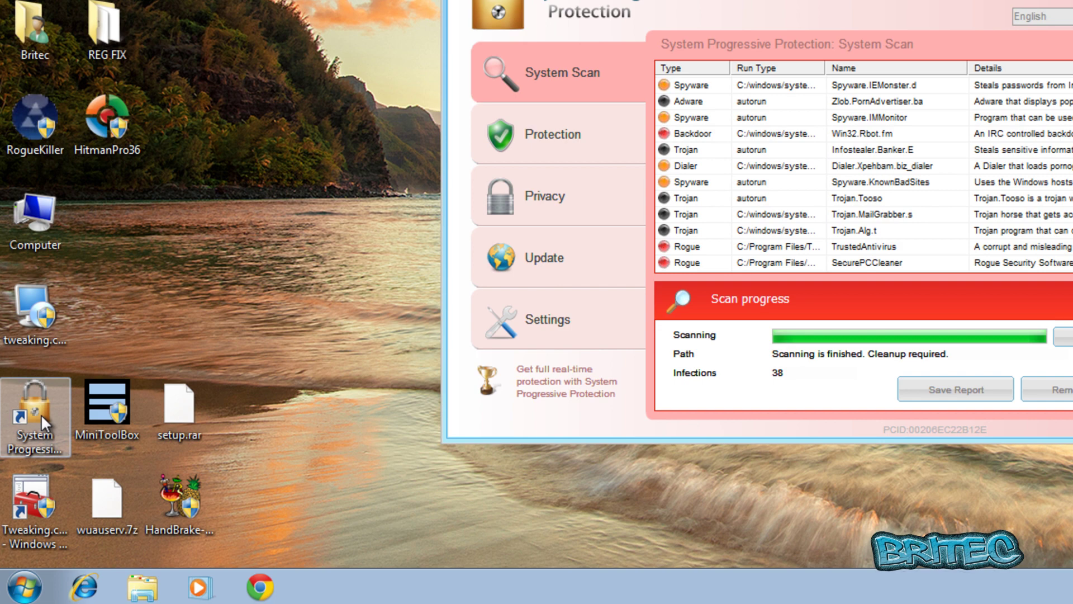
# Check the full target path in the properties of the System Progressive Protection desktop shortcut, and close the properties
pyautogui.rightClick(42, 413)
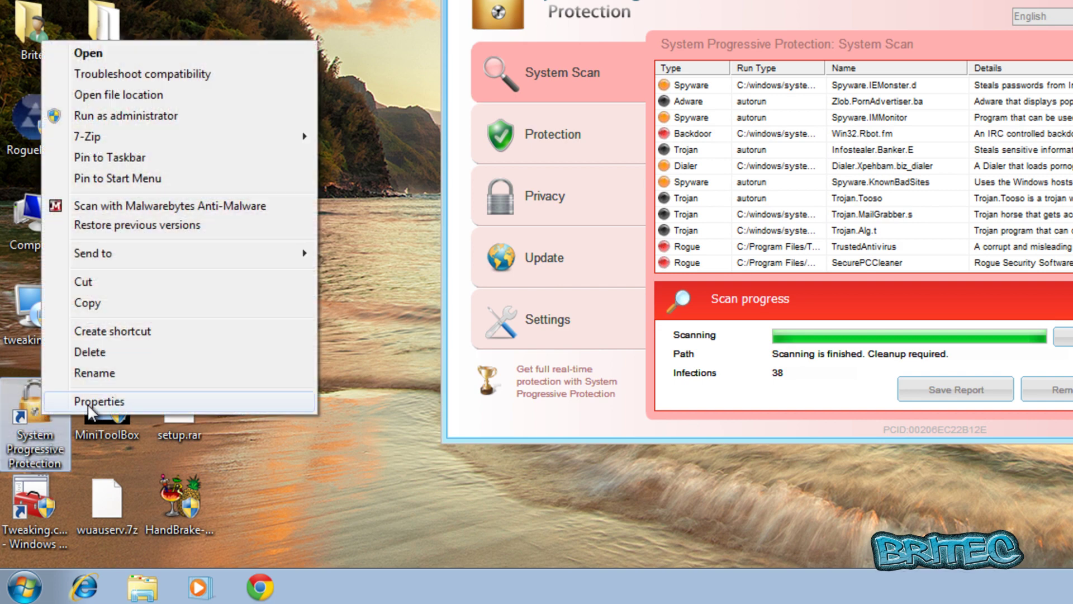
pyautogui.click(93, 401)
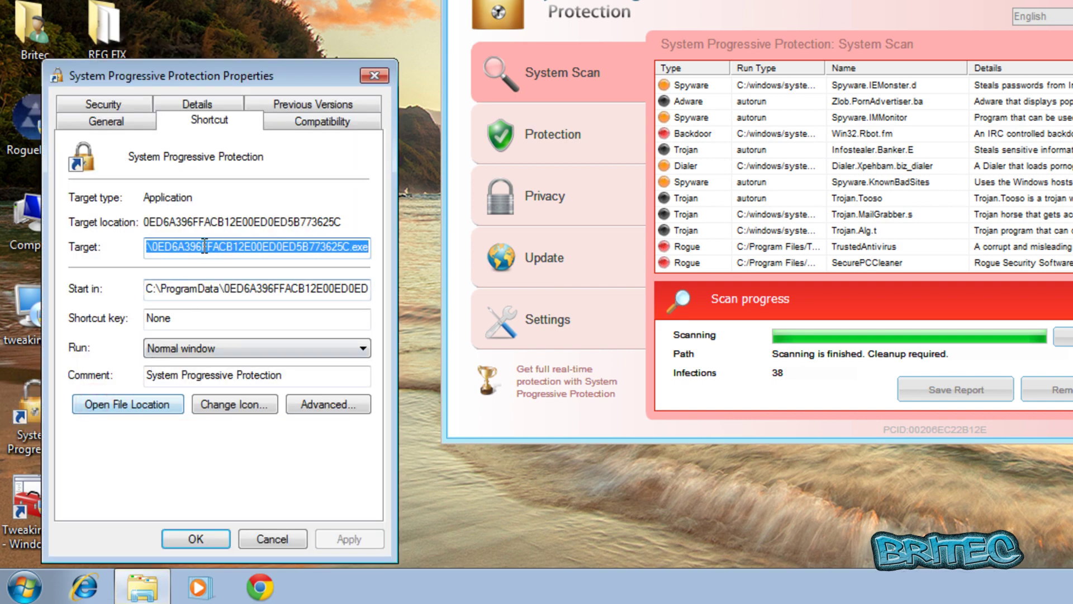
pyautogui.click(228, 243)
pyautogui.hotkey('ctrl', 'a')
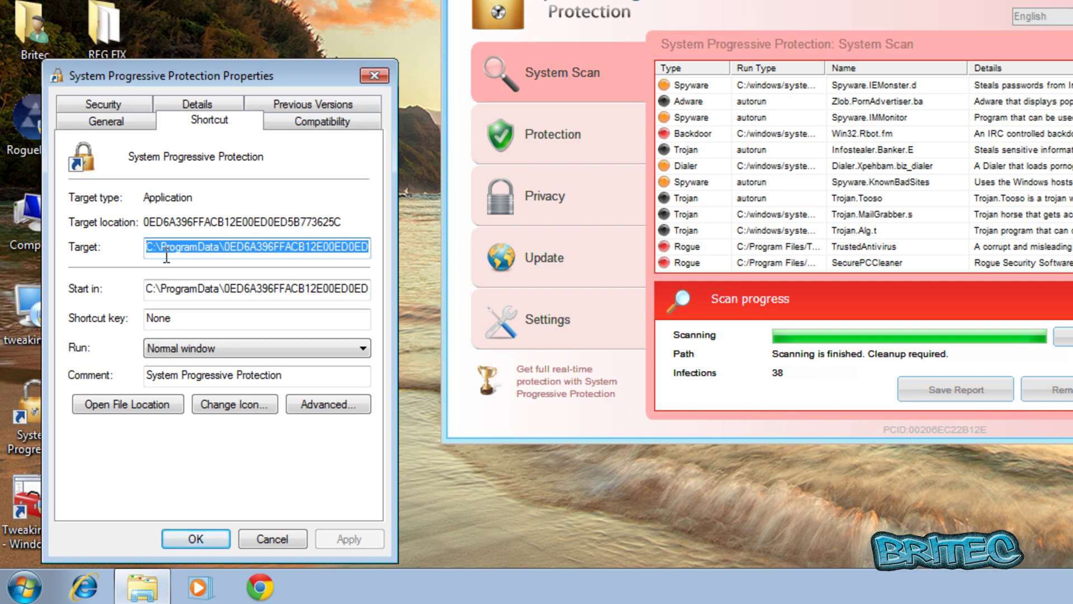
pyautogui.click(374, 74)
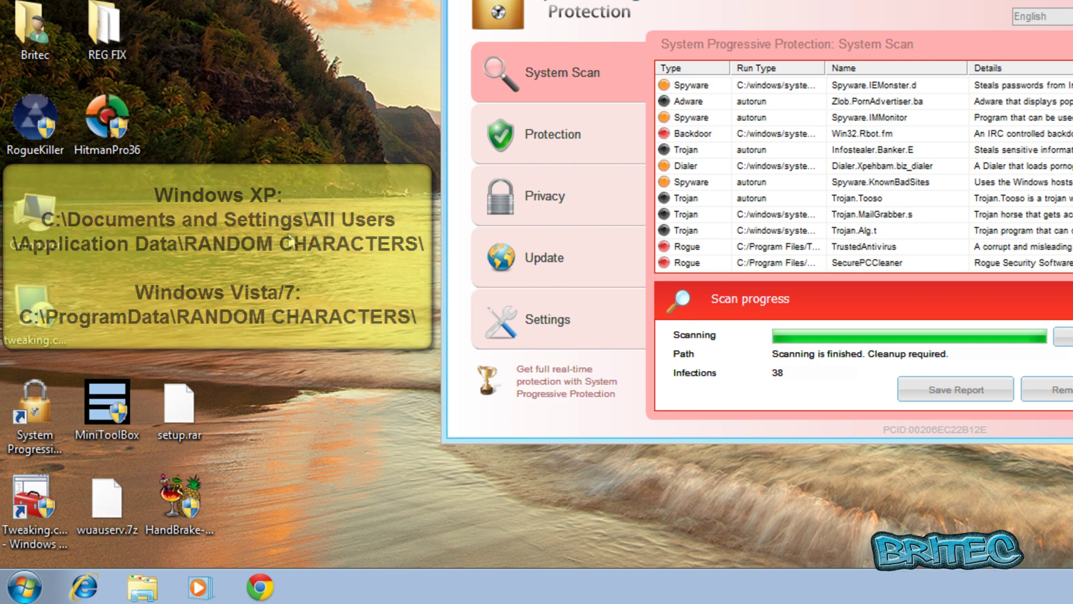
# Set the folder options in Computer to show hidden files, folders, and drives and to stop hiding extensions for known file types
pyautogui.click(21, 588)
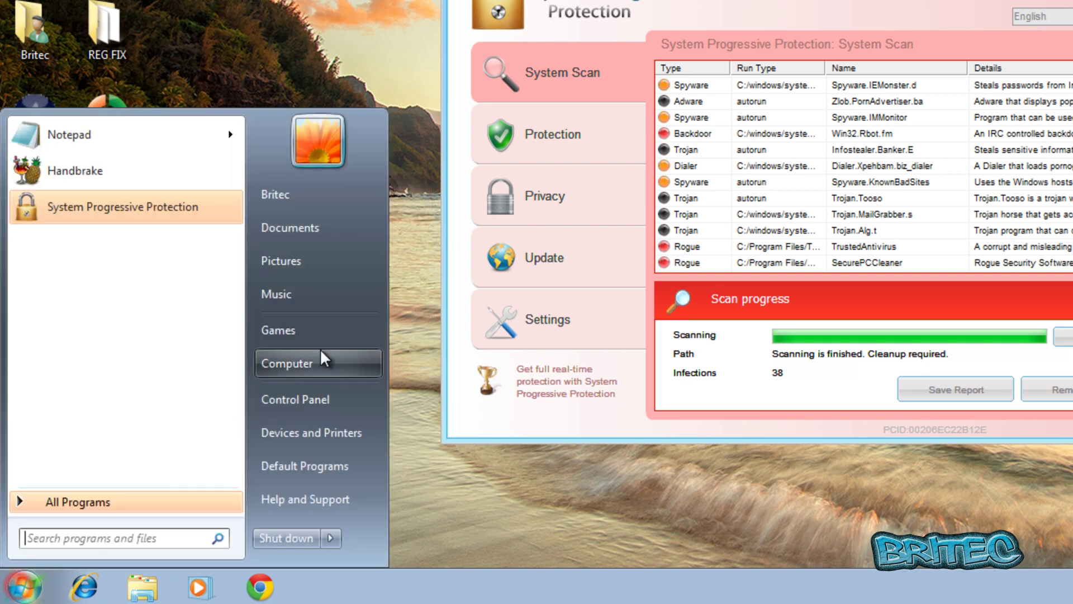
pyautogui.click(316, 360)
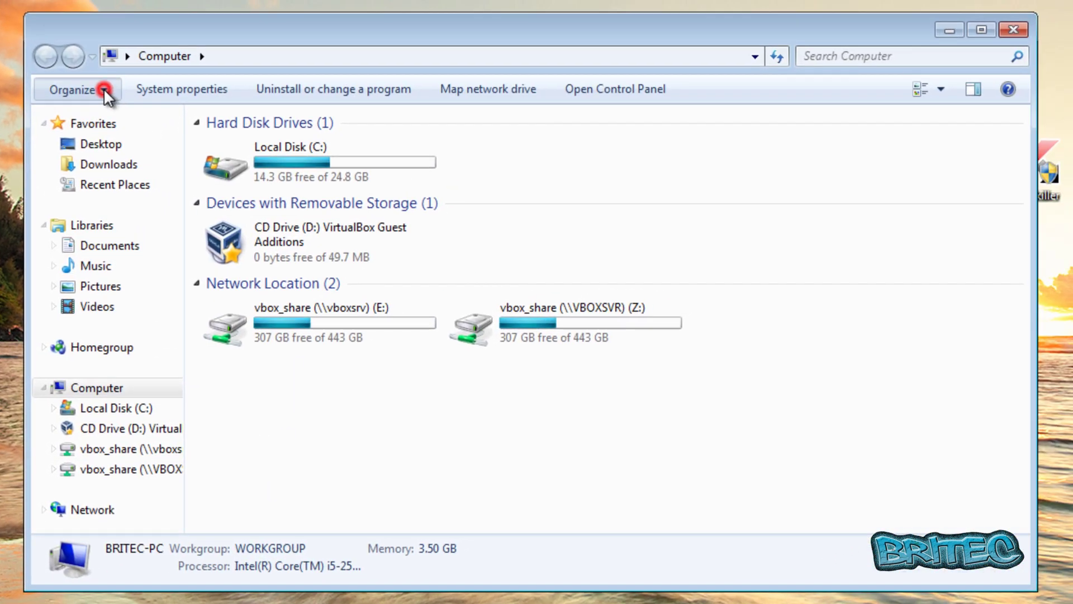
pyautogui.click(128, 77)
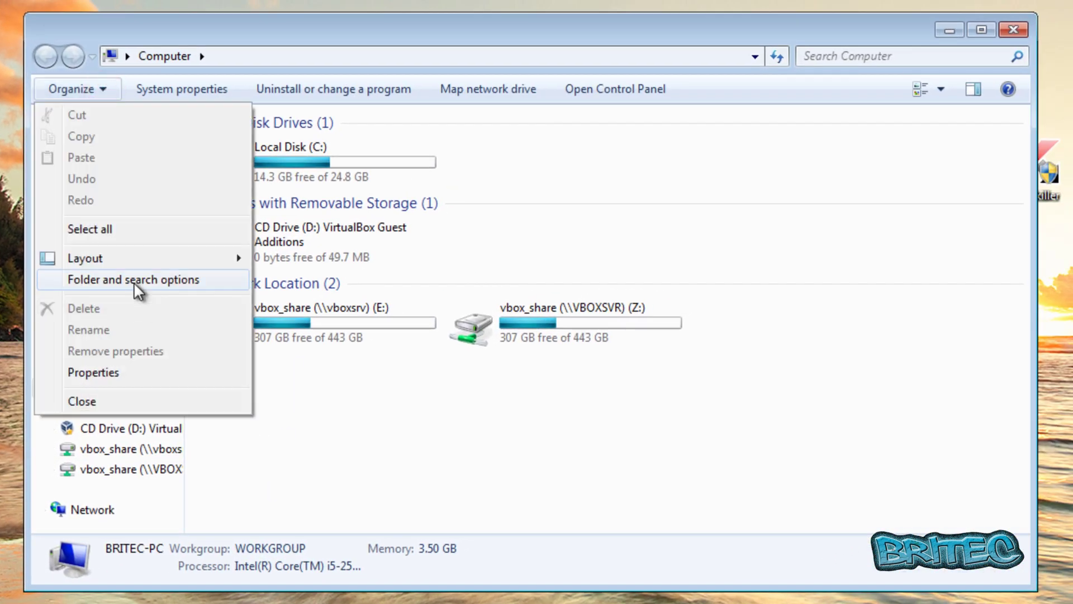
pyautogui.click(134, 282)
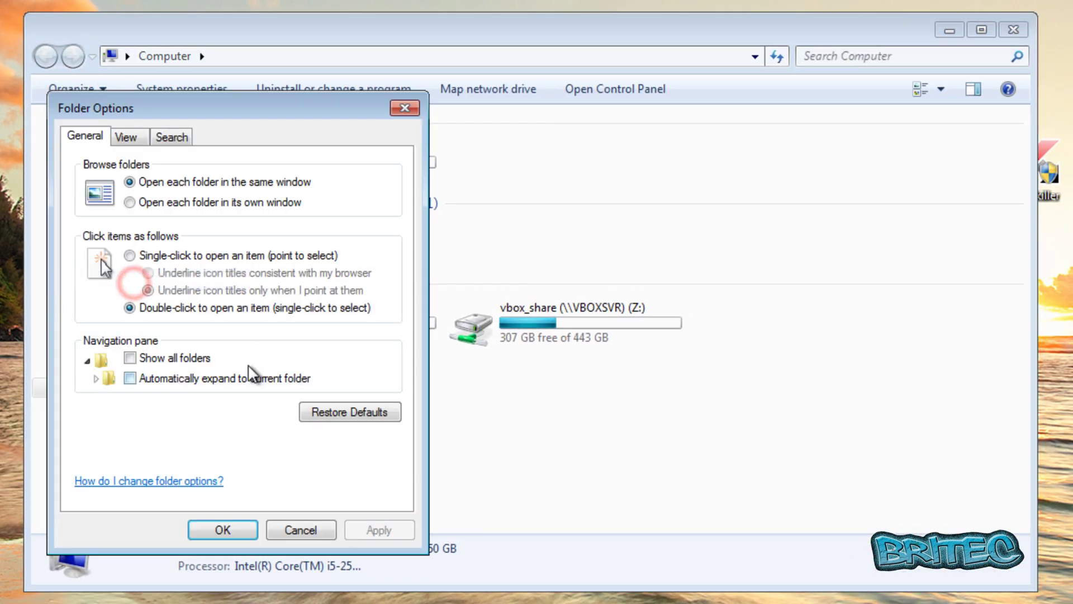
pyautogui.click(124, 137)
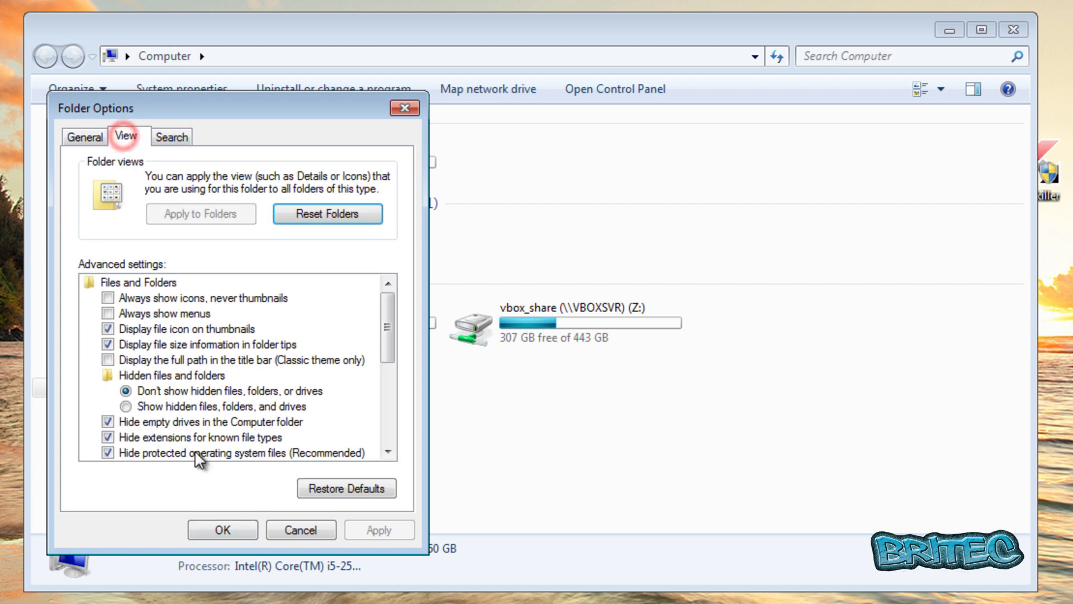
pyautogui.click(127, 407)
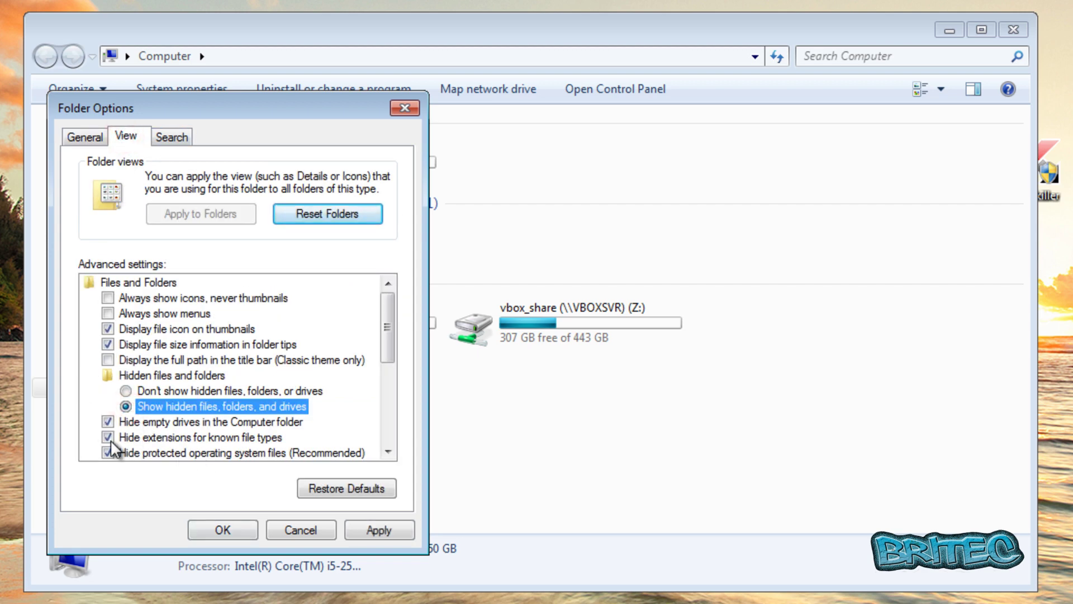
pyautogui.click(108, 438)
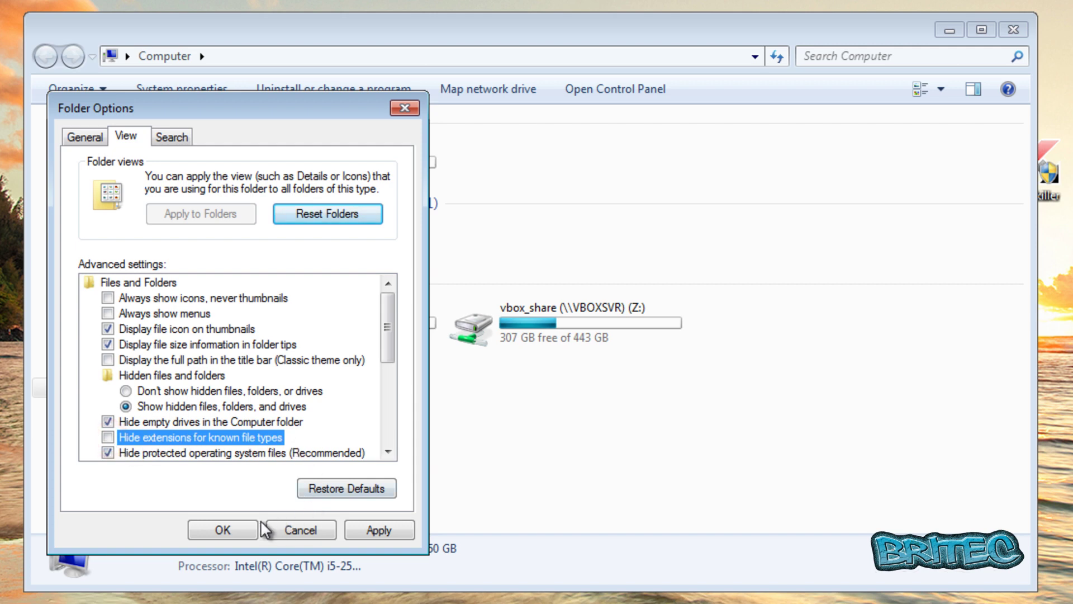
pyautogui.click(215, 531)
# Open the 0ED6A396FFACB12E00ED0ED5B773625C folder inside ProgramData on Local Disk (C:)
pyautogui.click(268, 160)
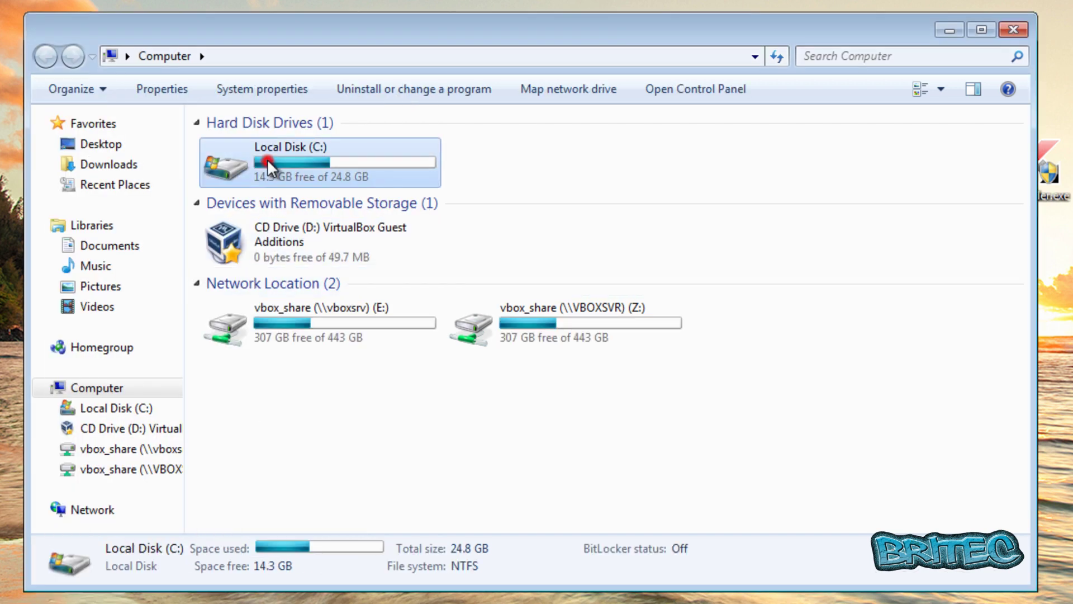
pyautogui.doubleClick(267, 159)
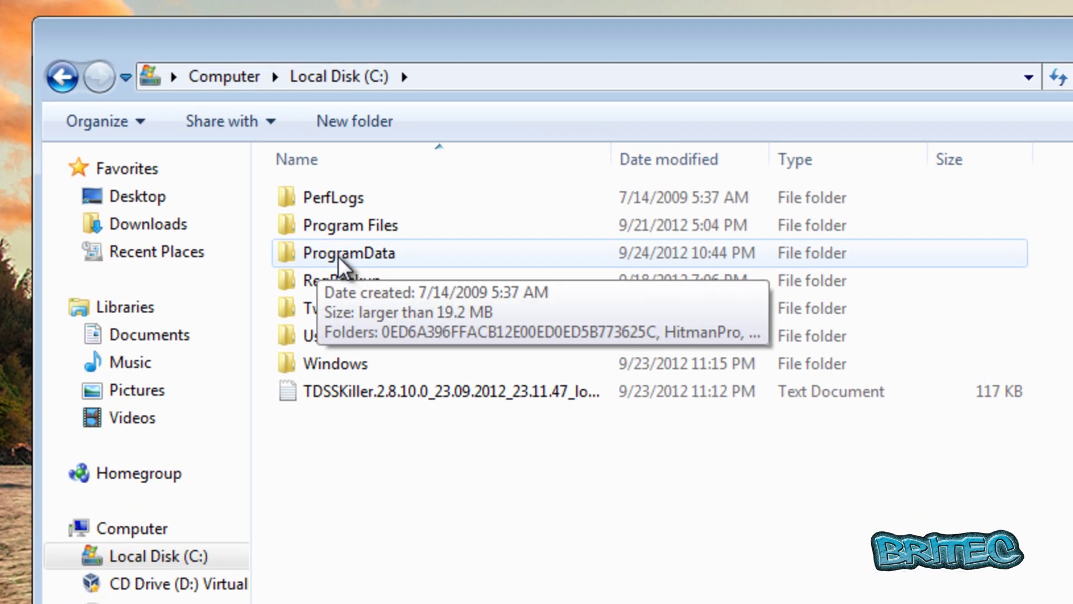
pyautogui.doubleClick(338, 256)
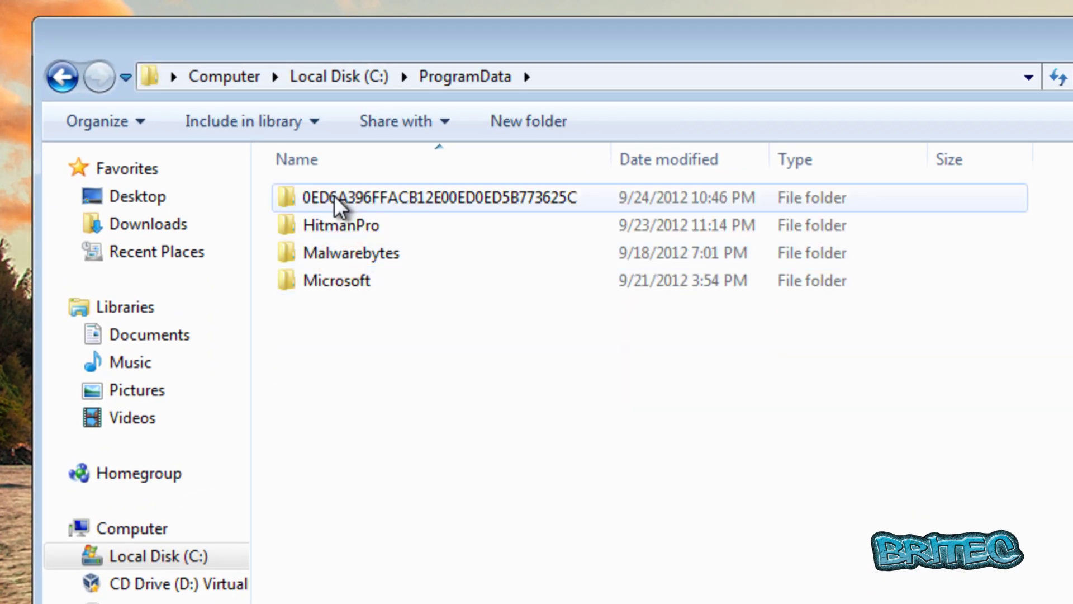
pyautogui.doubleClick(334, 196)
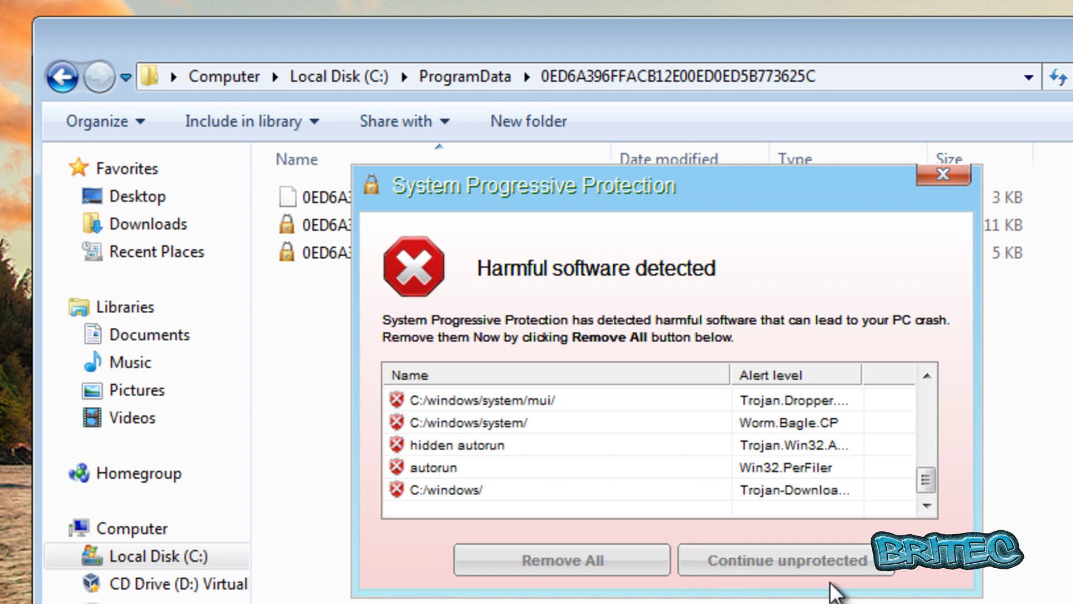
# Dismiss the harmful software alert and the activation prompt, confirming to continue unprotected
pyautogui.click(772, 560)
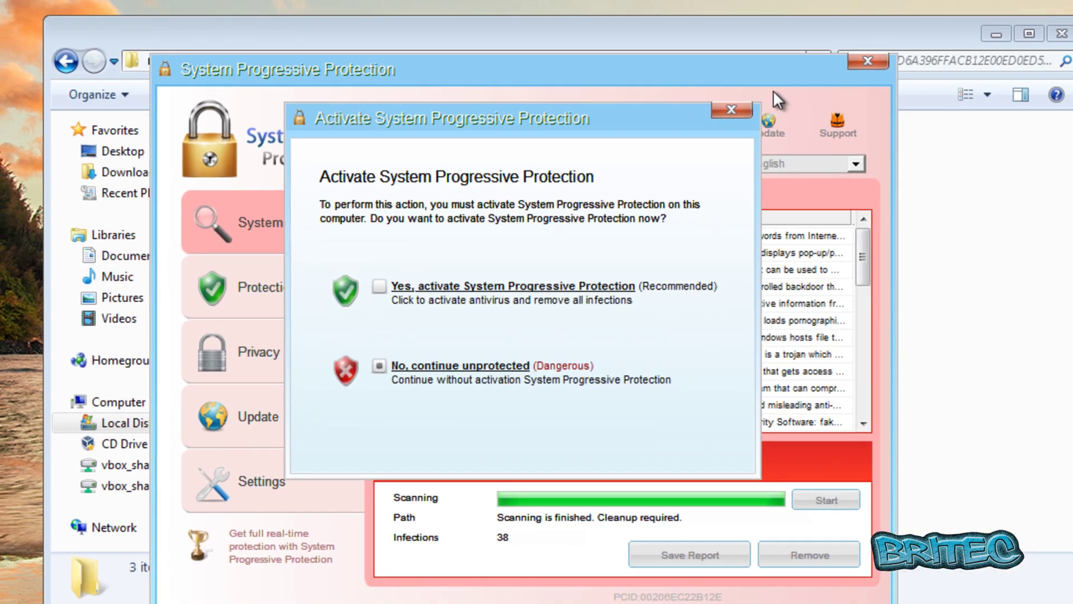
pyautogui.click(693, 105)
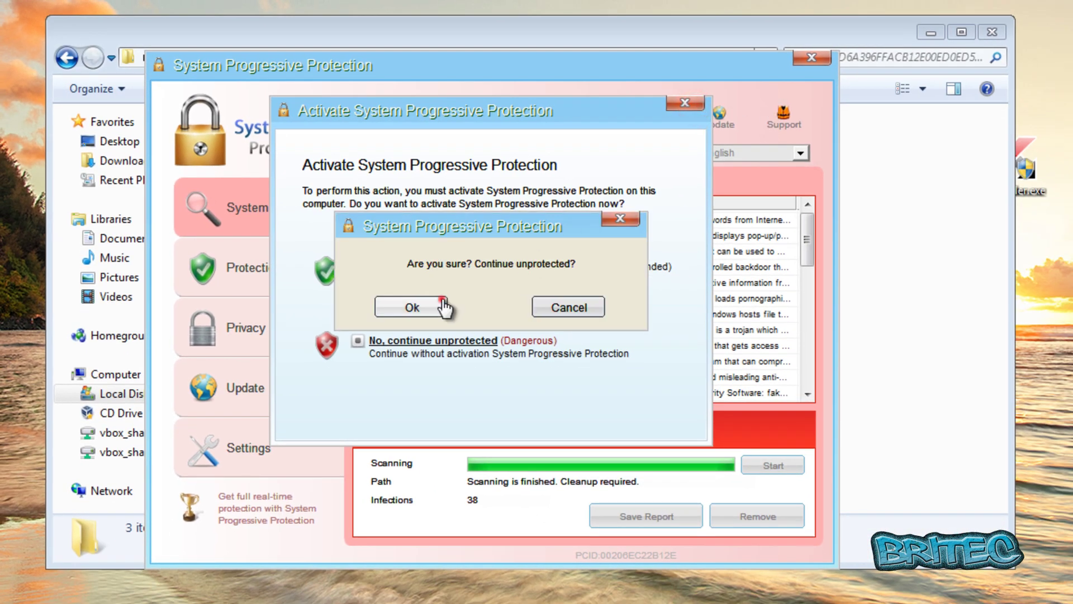
pyautogui.click(412, 307)
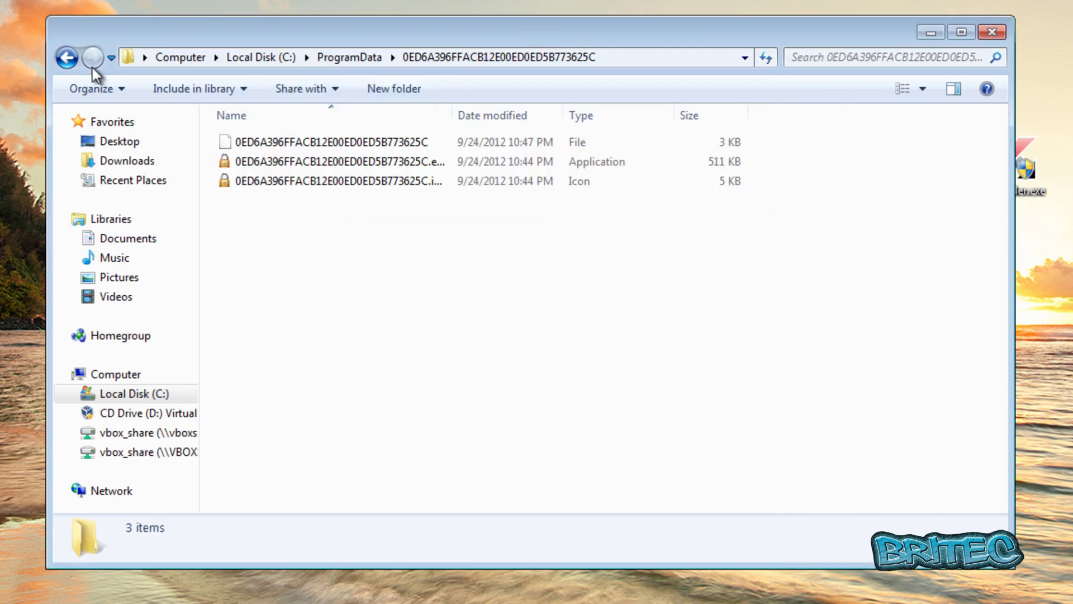
pyautogui.click(66, 57)
pyautogui.click(66, 58)
pyautogui.click(66, 58)
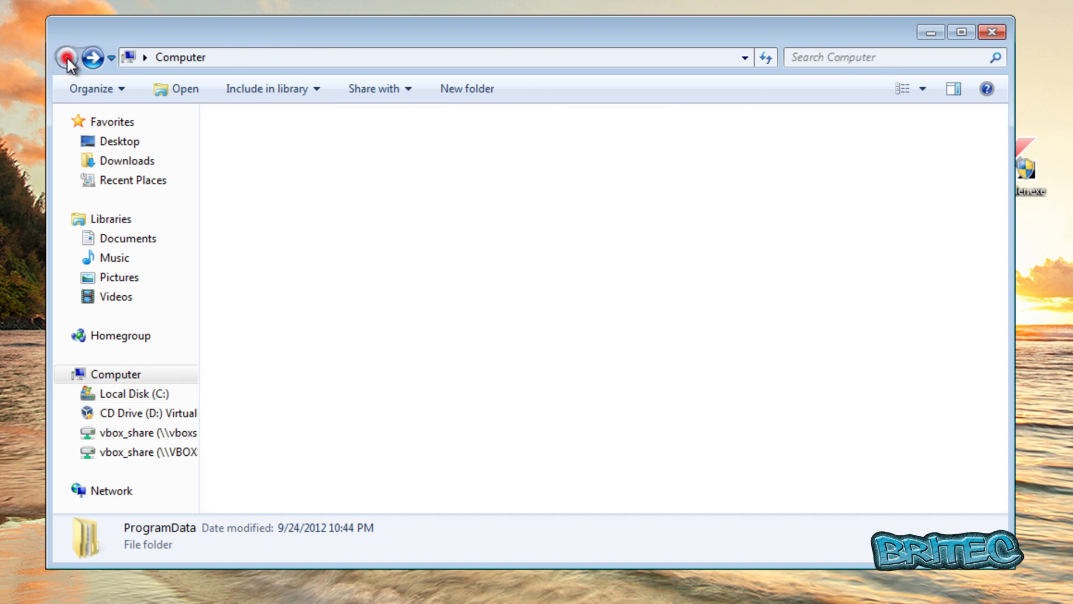
pyautogui.click(175, 58)
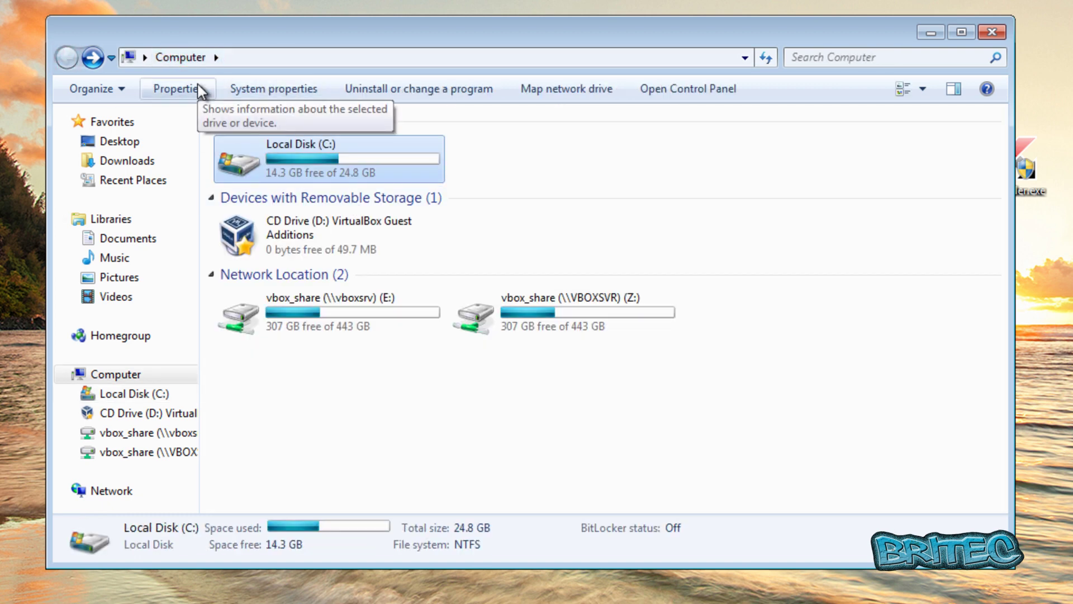
pyautogui.click(128, 57)
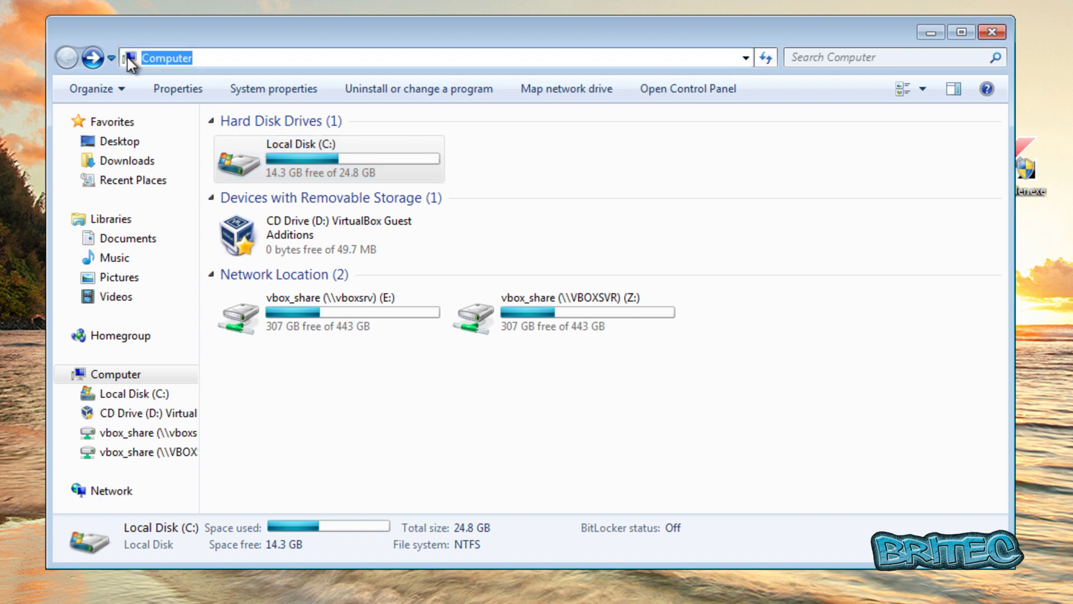
pyautogui.press('BackSpace')
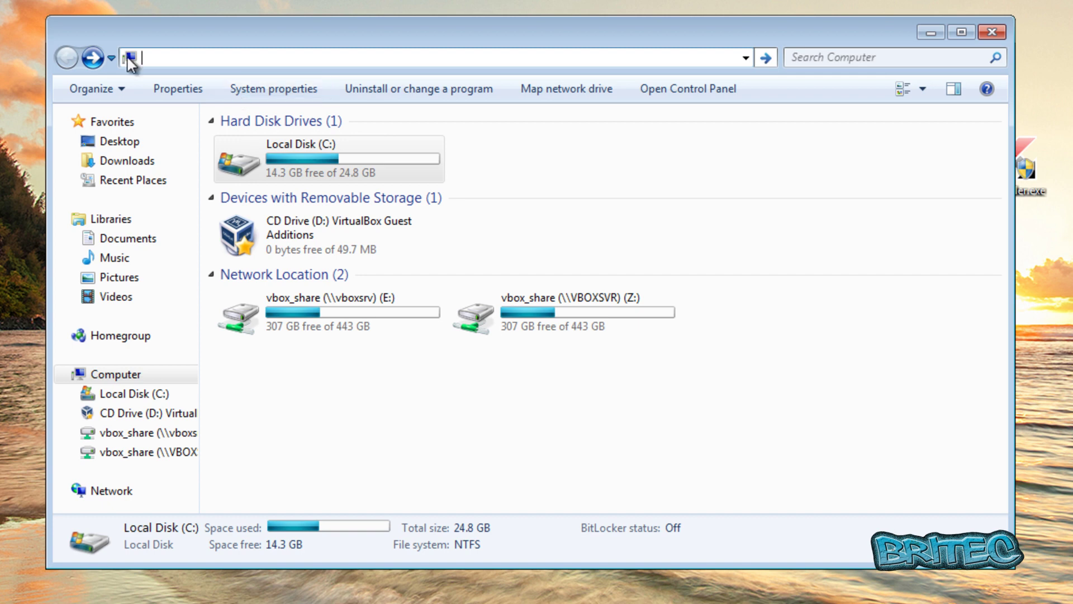
pyautogui.write('ht')
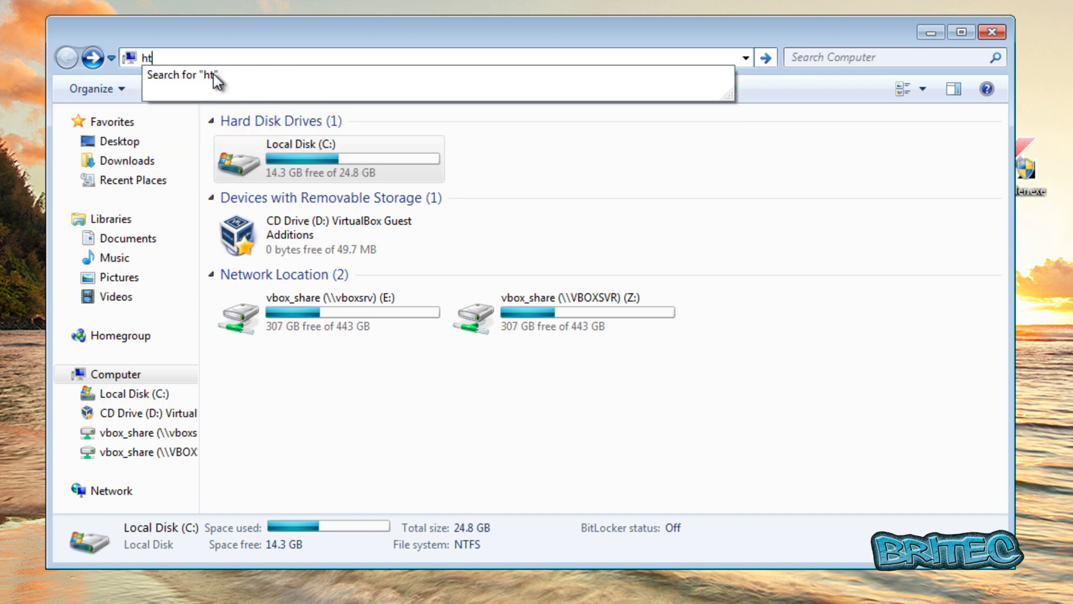
pyautogui.write('tp://')
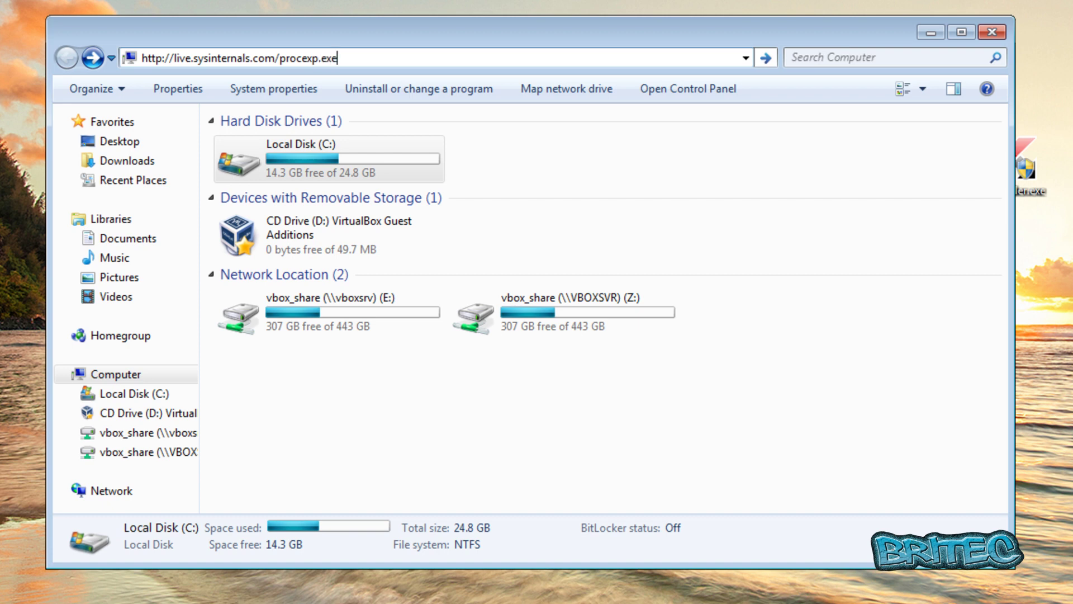
pyautogui.press('Return')
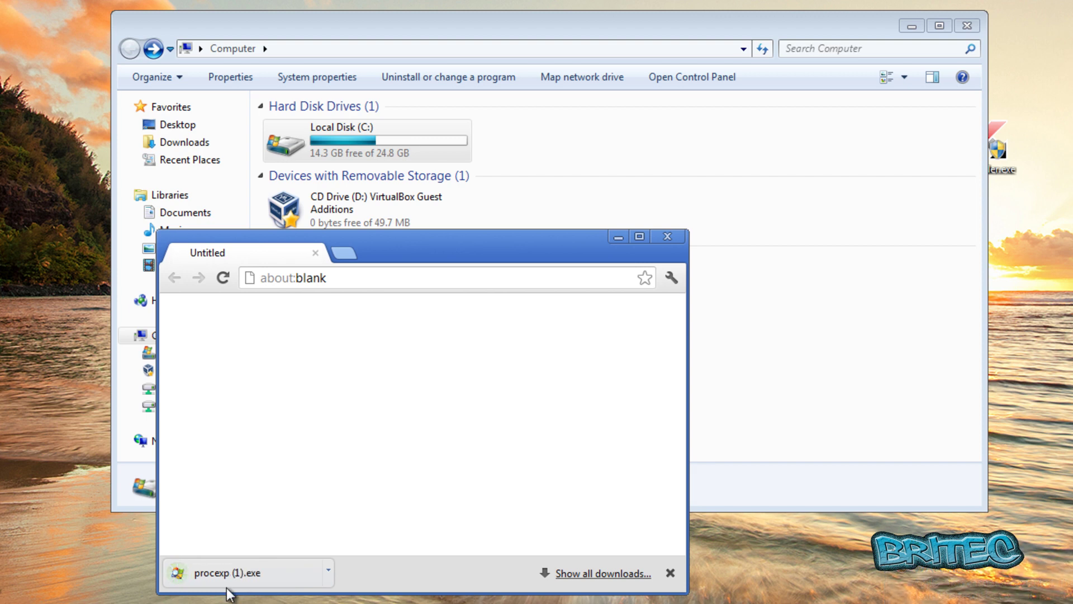
# Put the downloaded procexp (1).exe on the desktop, and close the browser and Computer windows
pyautogui.moveTo(233, 578); pyautogui.dragTo(46, 319)
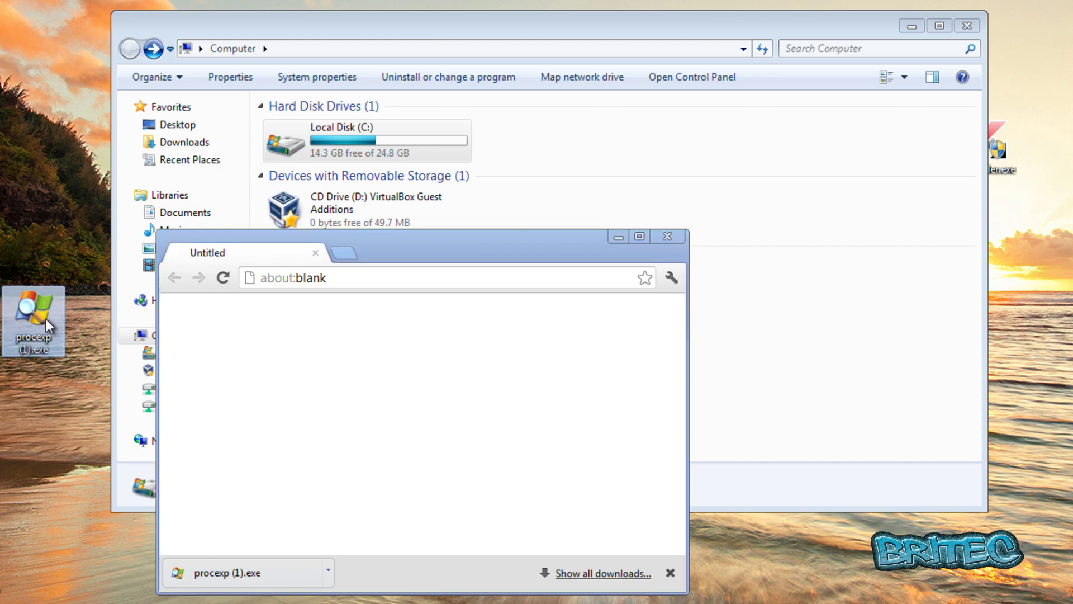
pyautogui.click(667, 236)
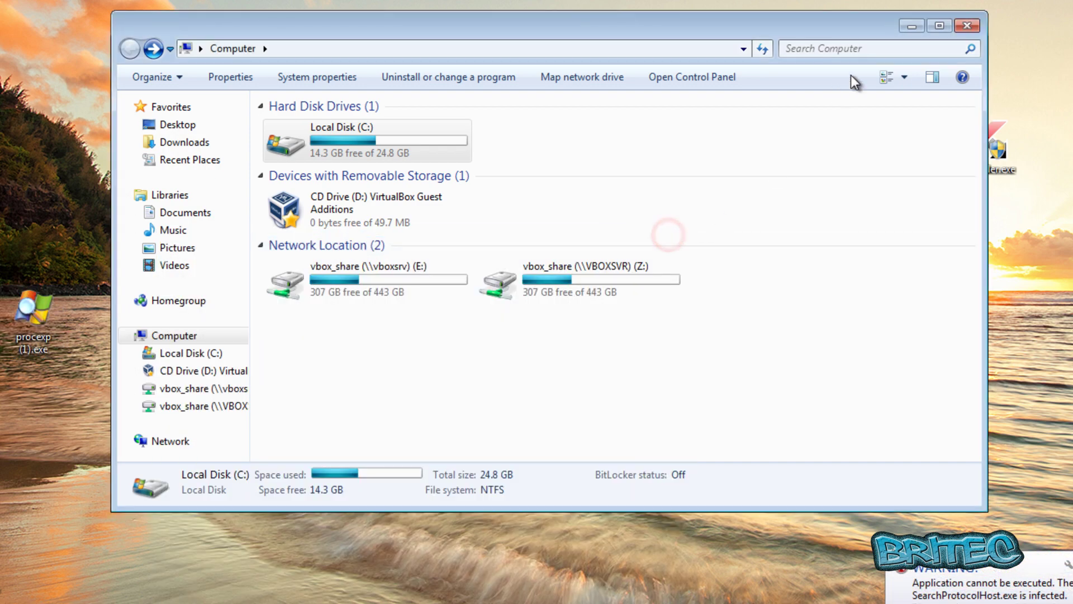
pyautogui.click(959, 26)
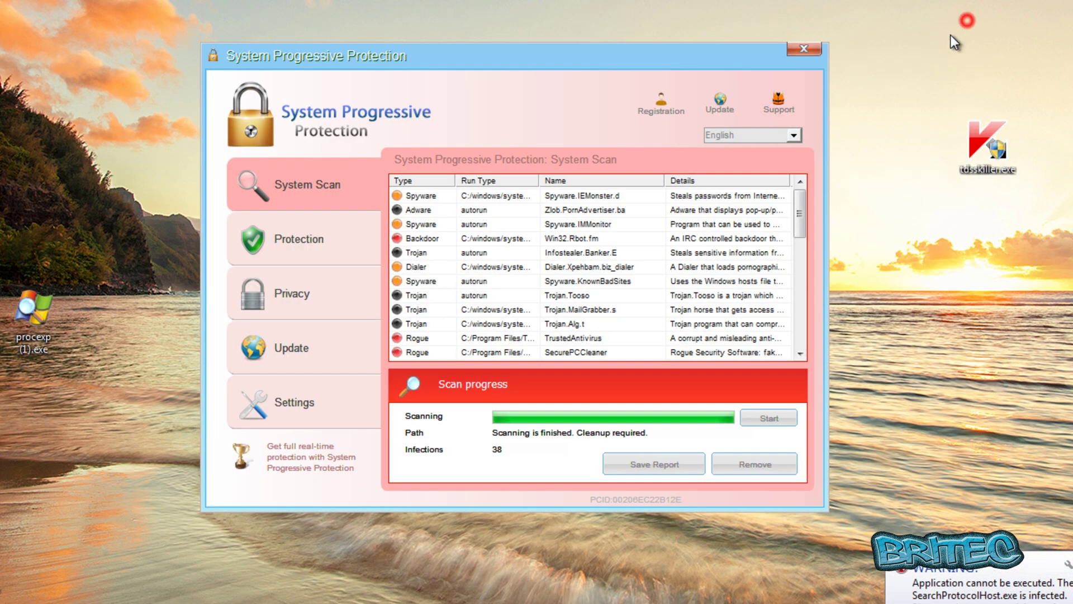
# Rename the procexp (1).exe file on the desktop as iexplorer.exe
pyautogui.rightClick(30, 351)
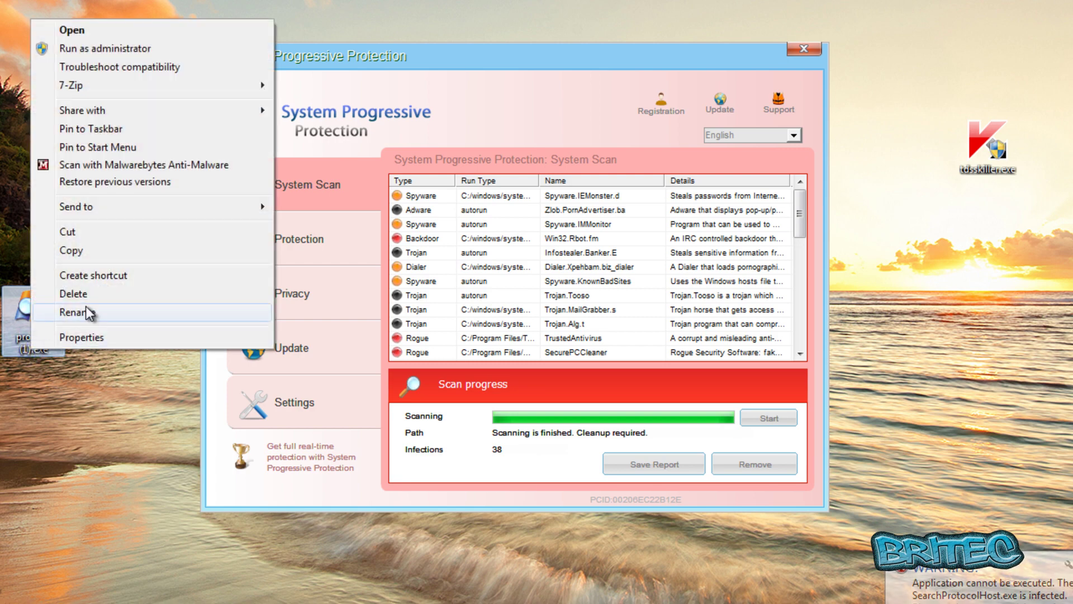
pyautogui.click(79, 312)
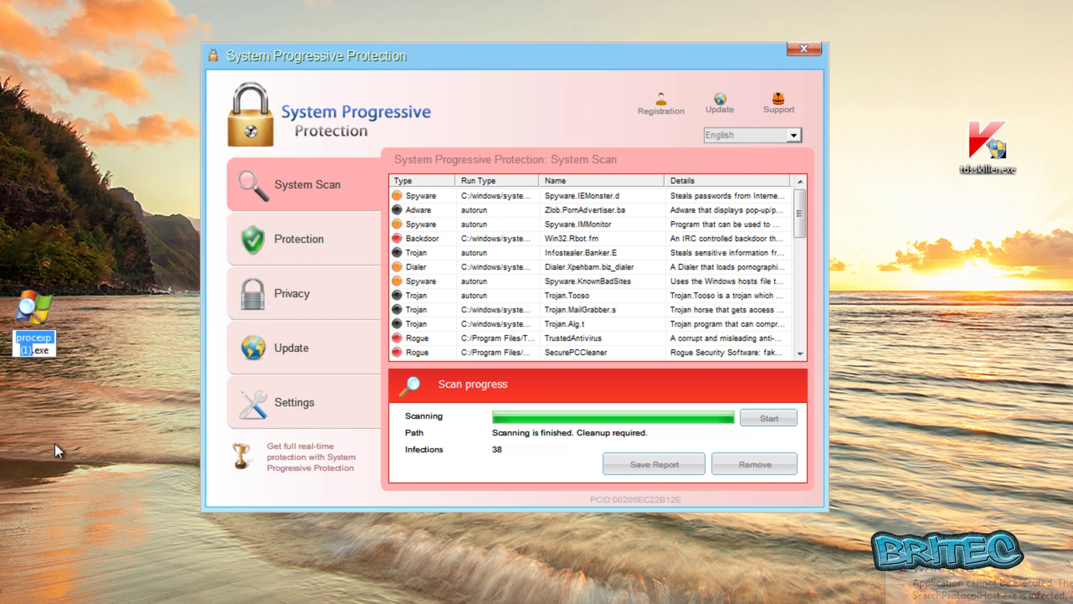
pyautogui.write('iexplor')
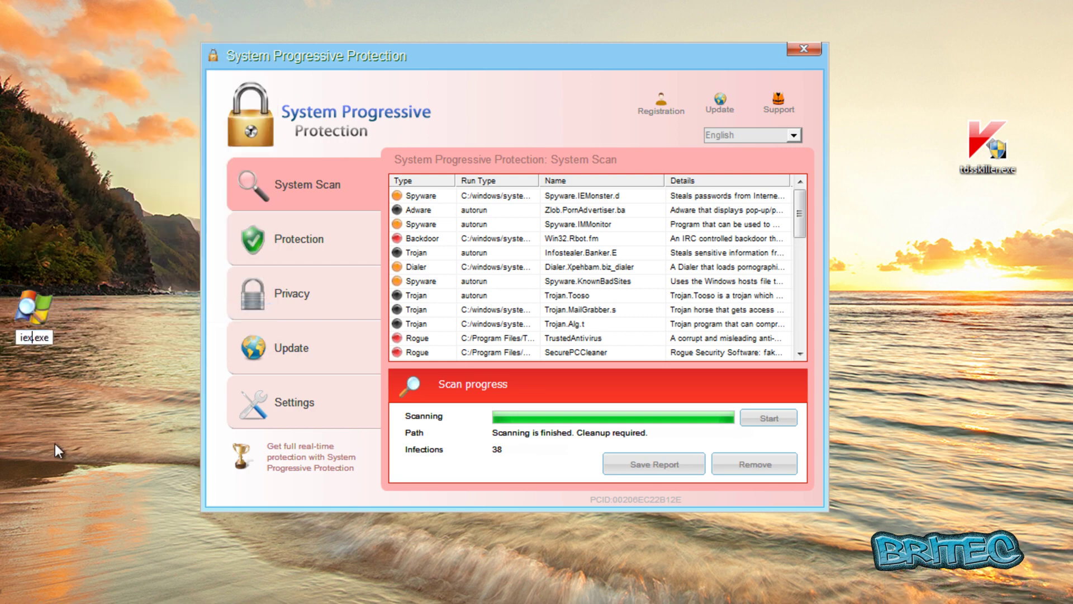
pyautogui.write('er.exe')
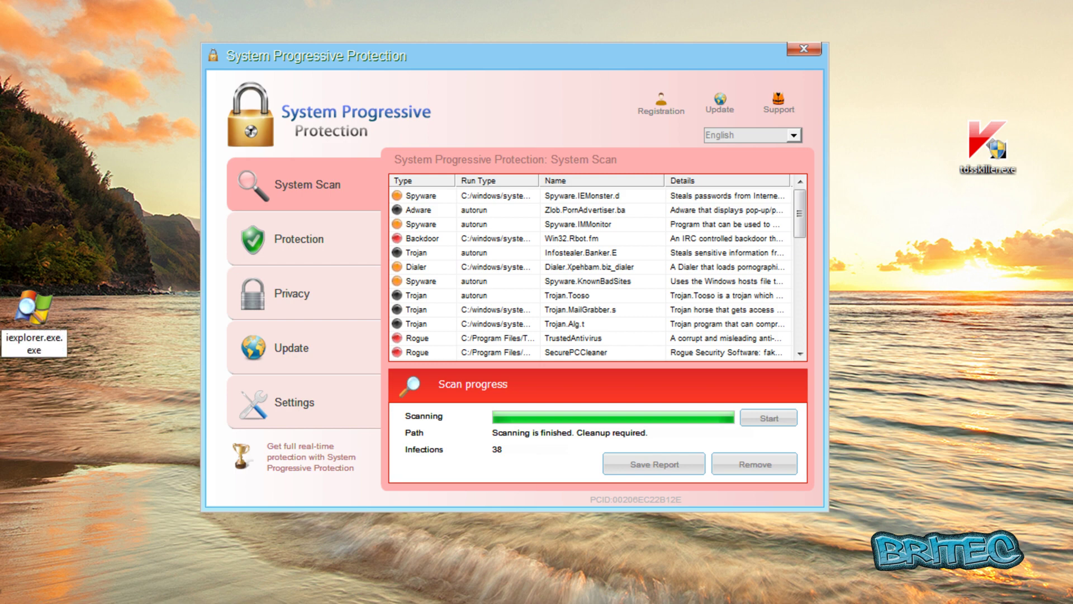
pyautogui.press('BackSpace')
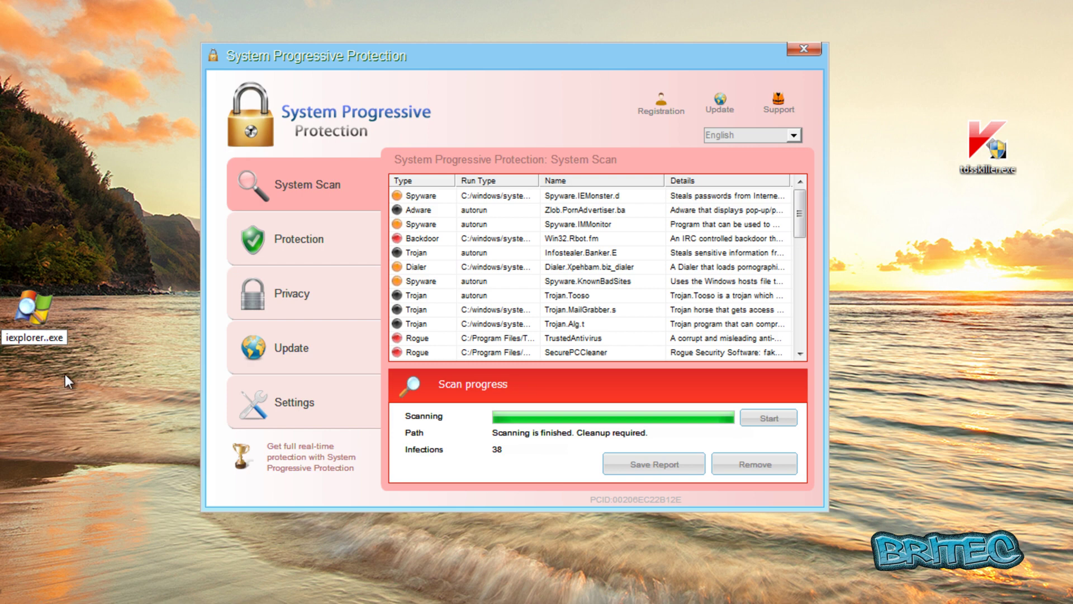
pyautogui.click(45, 375)
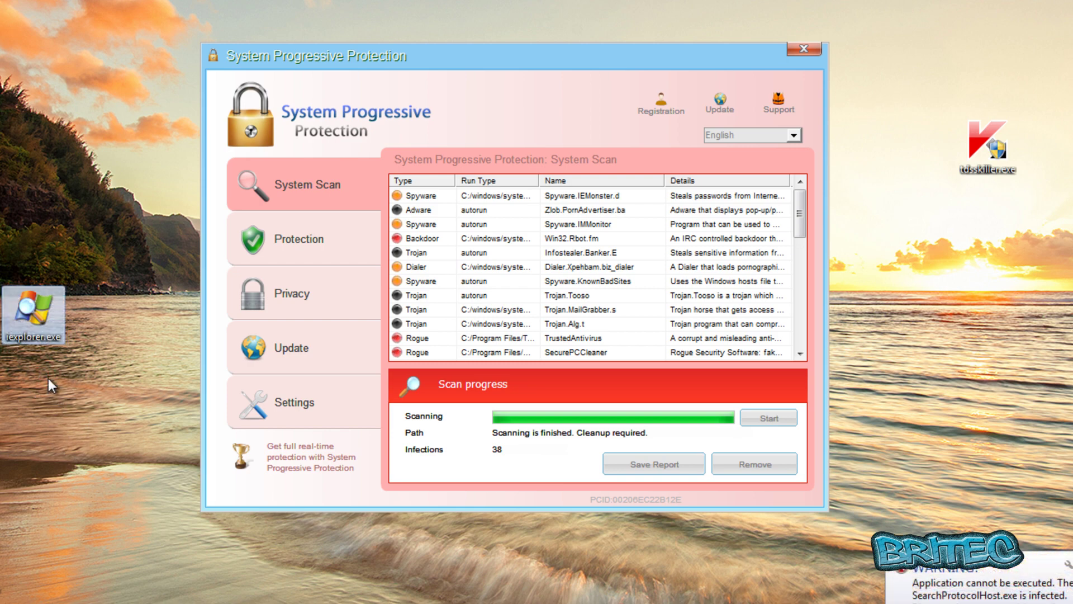
# Run iexplorer.exe from the desktop and agree to the Process Explorer license terms
pyautogui.doubleClick(33, 312)
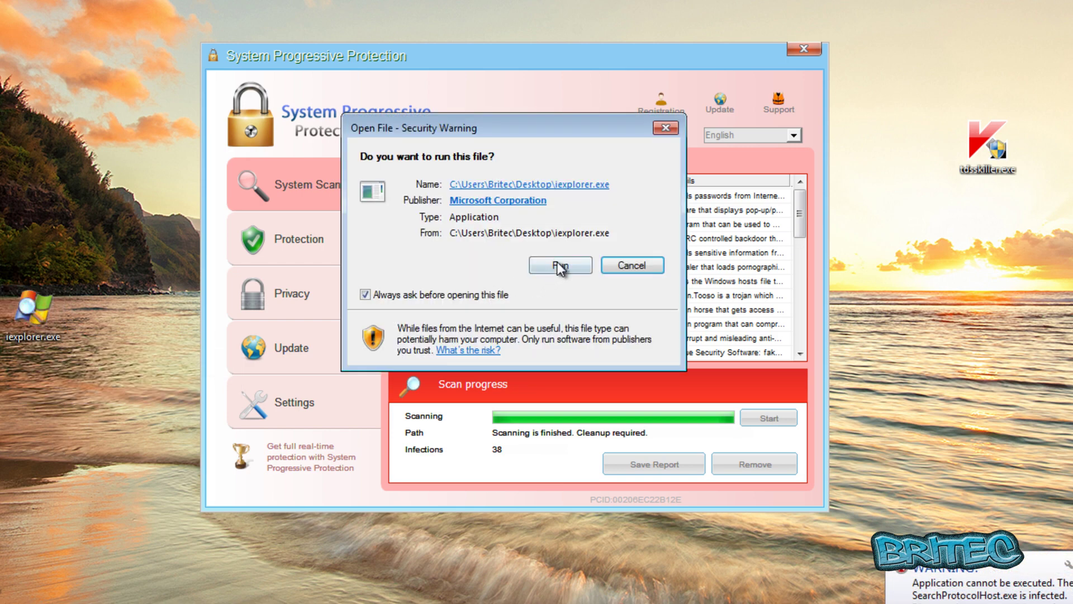
pyautogui.click(563, 264)
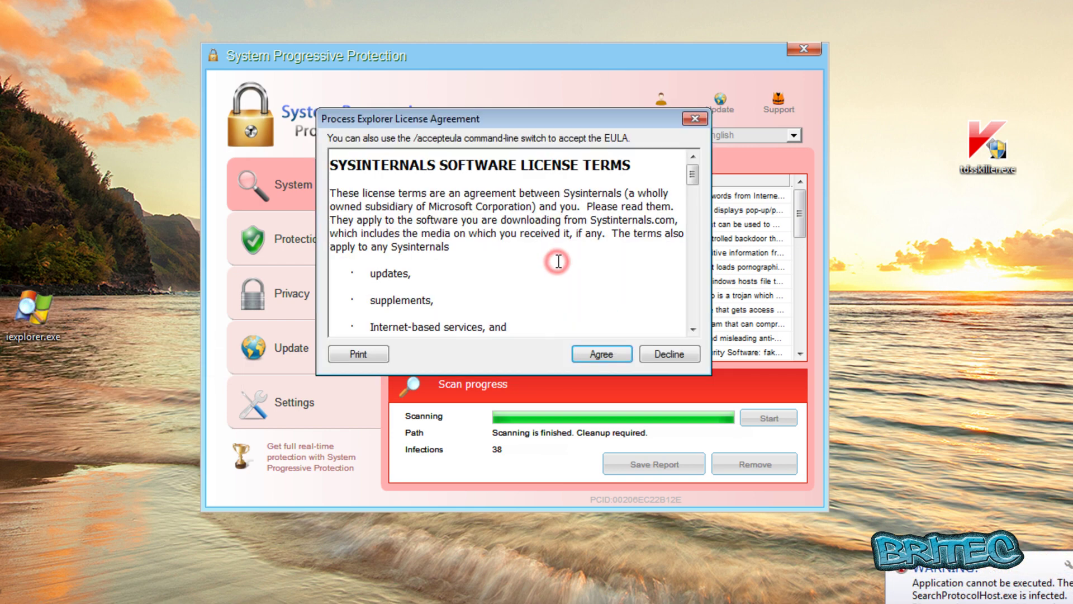
pyautogui.click(599, 356)
# Move the Process Explorer and System Progressive Protection windows apart, and bring Process Explorer to the front
pyautogui.moveTo(238, 237); pyautogui.dragTo(311, 31)
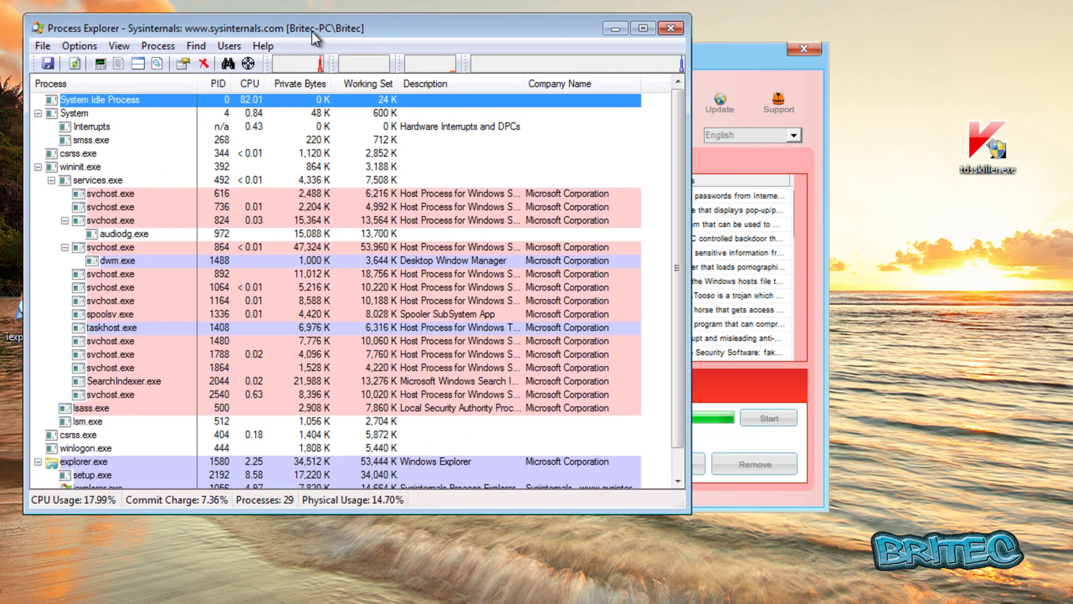
pyautogui.moveTo(718, 49); pyautogui.dragTo(987, 26)
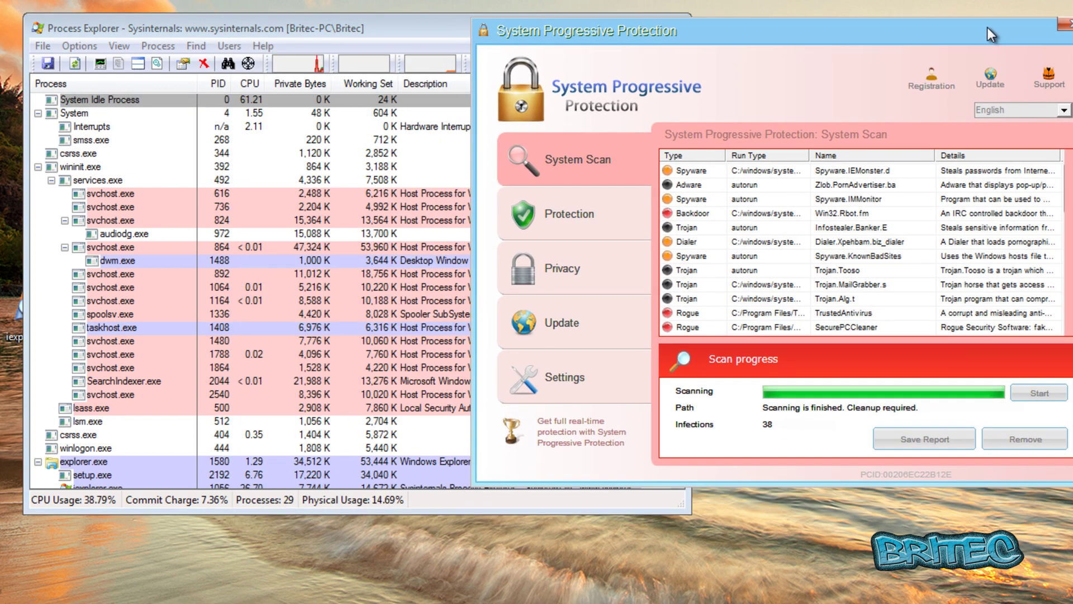
pyautogui.click(328, 18)
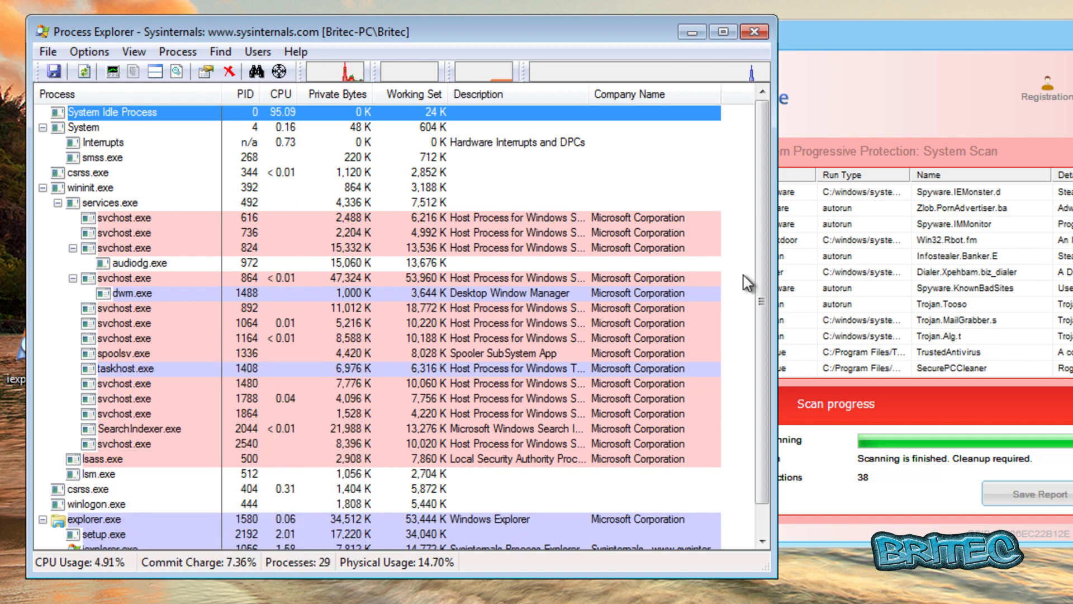
# Kill the setup.exe process under explorer.exe in Process Explorer and confirm
pyautogui.scroll(-1, 760, 297)
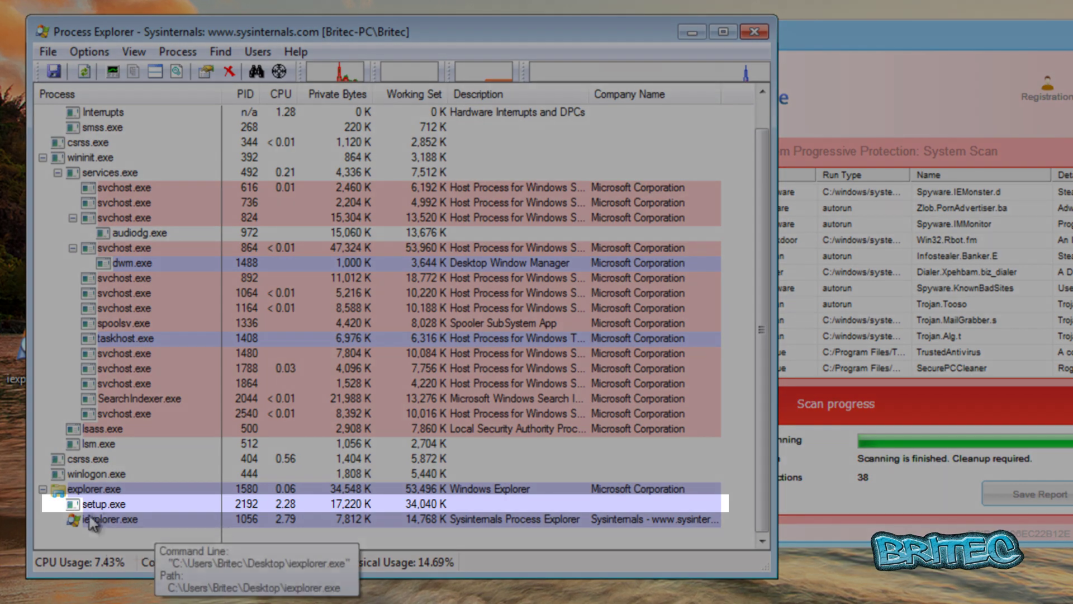
pyautogui.moveTo(95, 504)
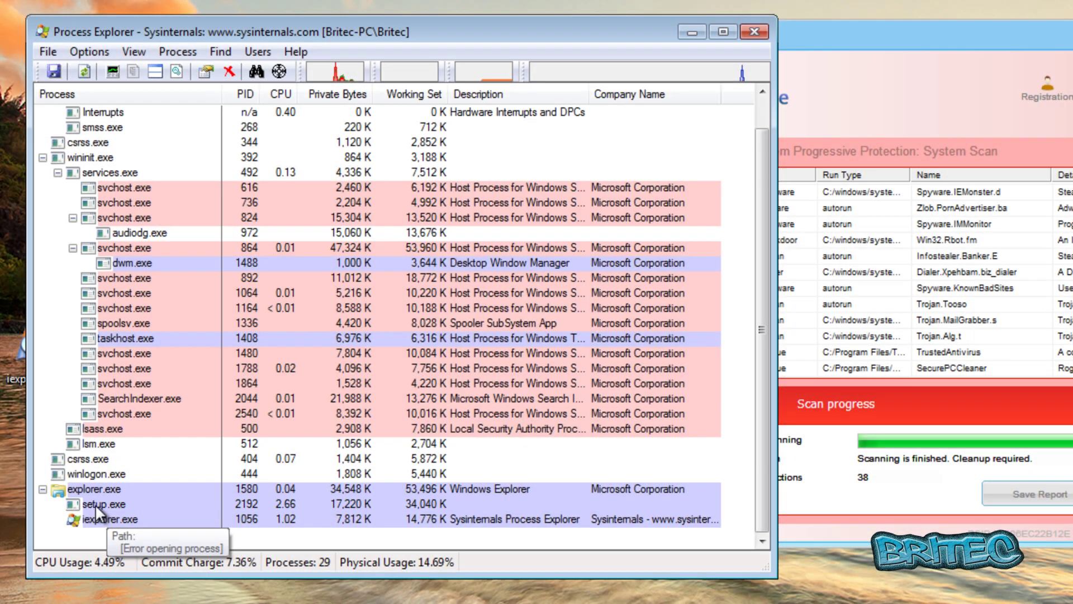
pyautogui.click(95, 504)
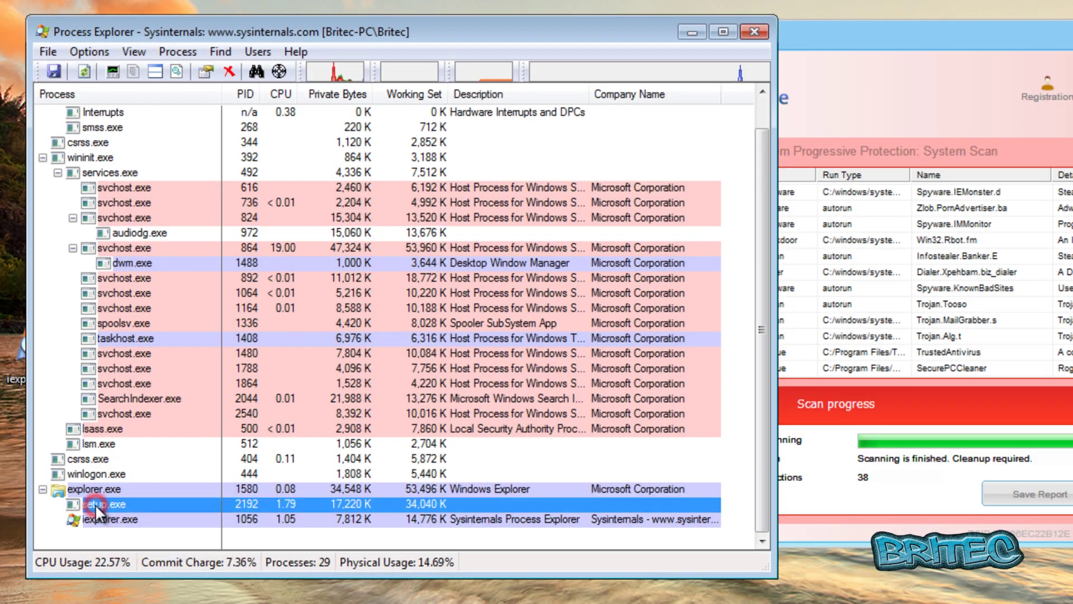
pyautogui.rightClick(95, 504)
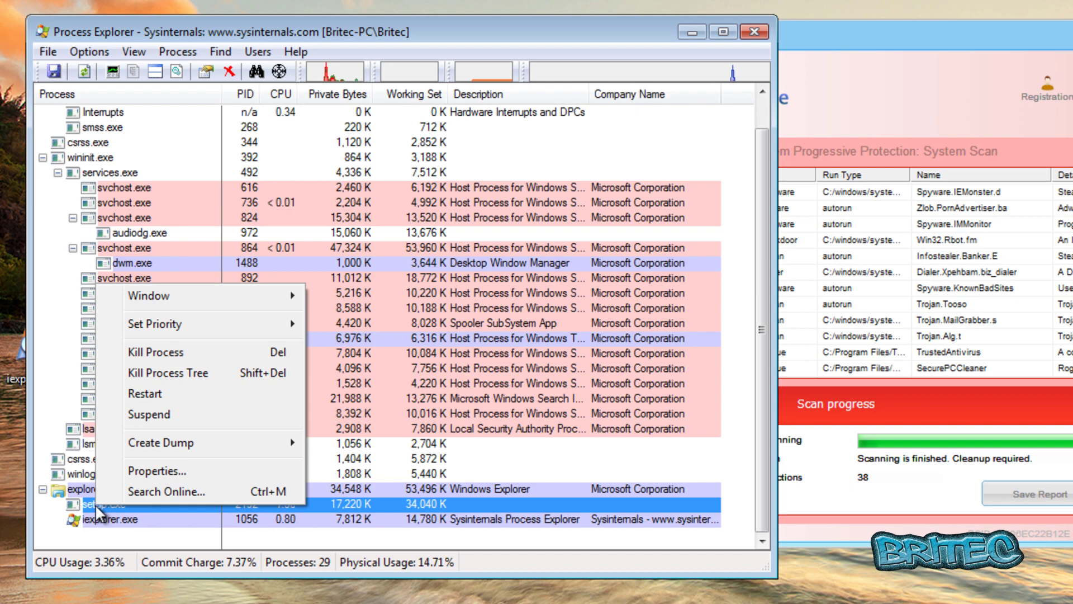
pyautogui.click(144, 355)
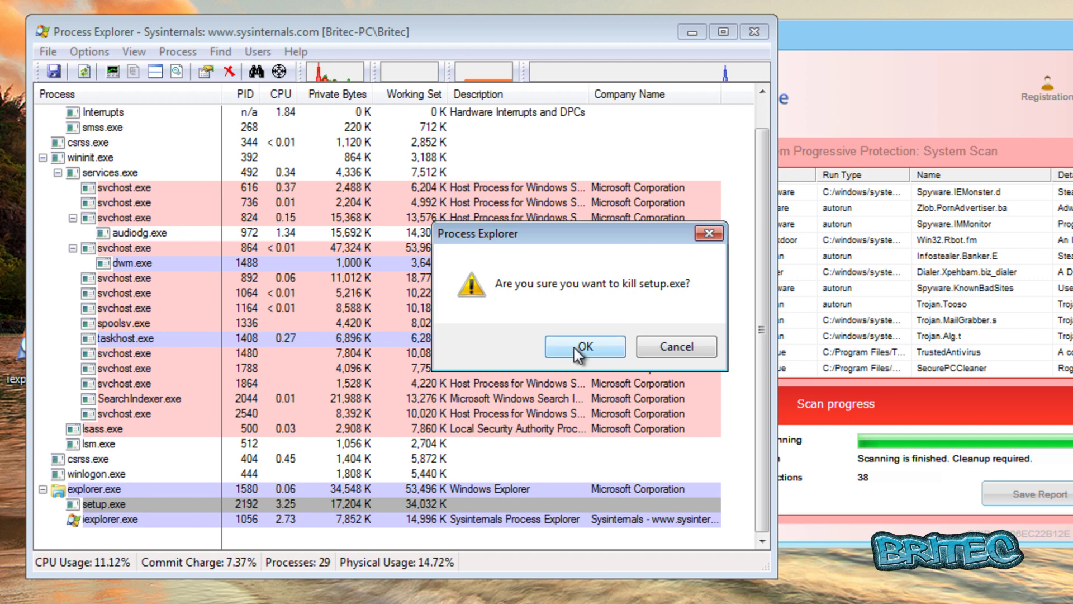
pyautogui.click(575, 351)
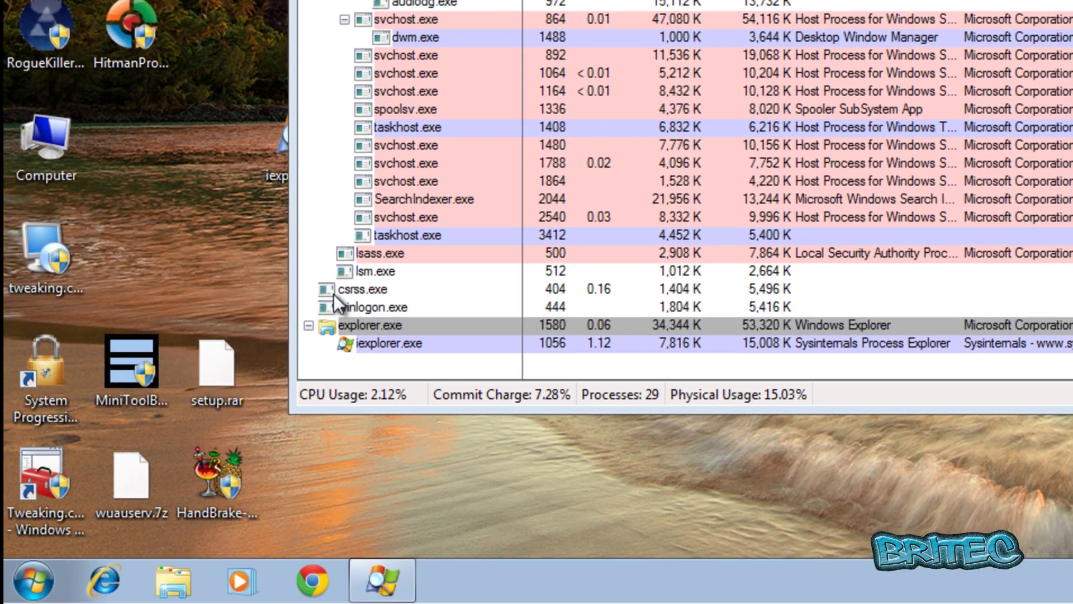
# Open the ProgramData folder on Local Disk (C:) from Computer
pyautogui.click(33, 582)
pyautogui.click(351, 319)
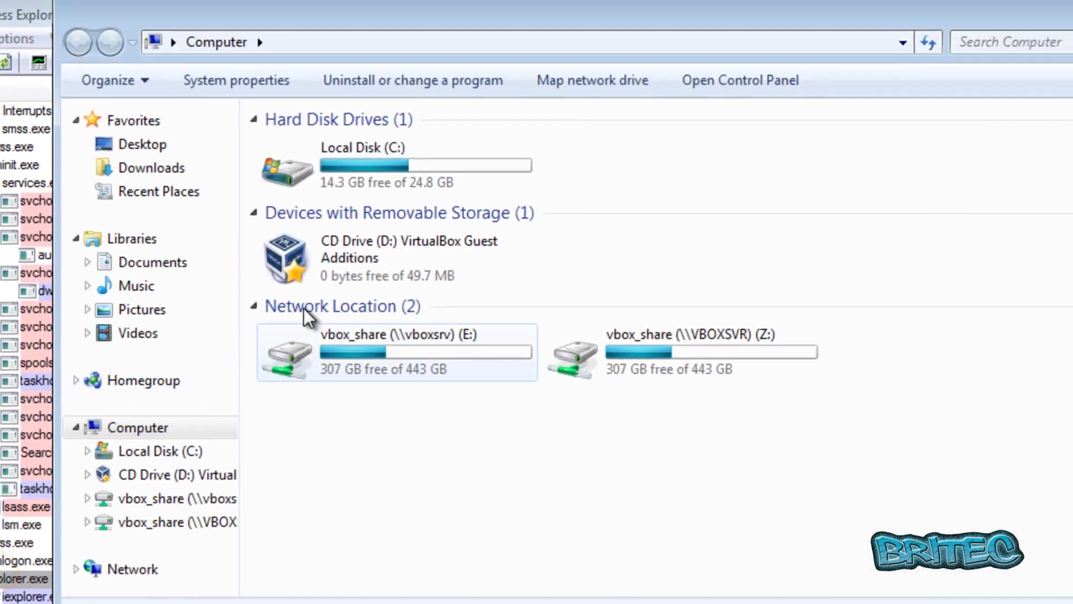
pyautogui.click(307, 179)
pyautogui.doubleClick(308, 177)
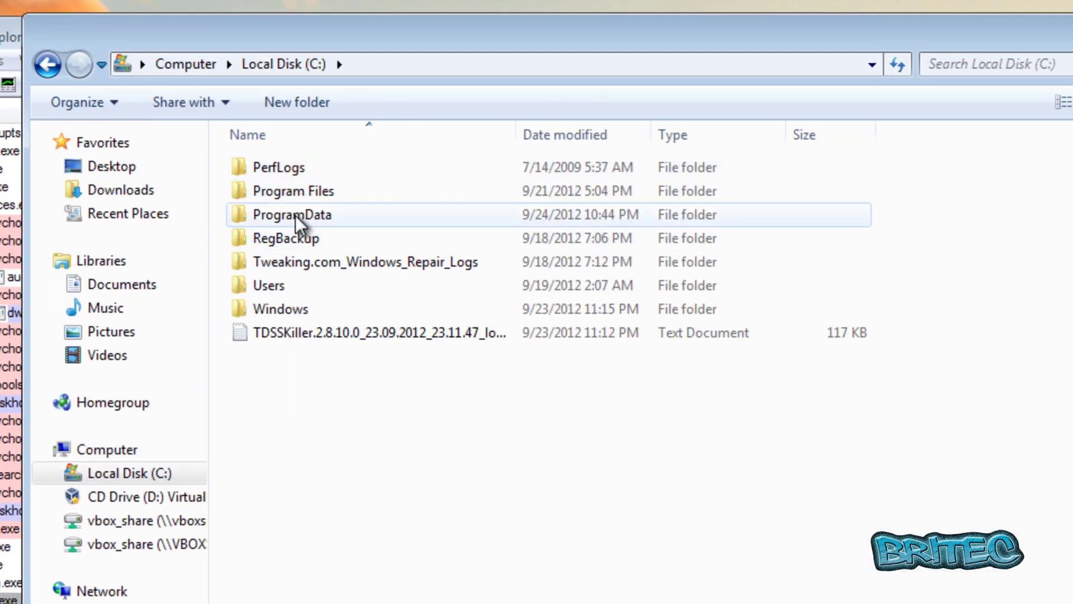
pyautogui.click(296, 215)
pyautogui.doubleClick(296, 216)
# Delete the 0ED6A396FFACB12E00ED0ED5B773625C folder from ProgramData, and close Process Explorer
pyautogui.click(294, 162)
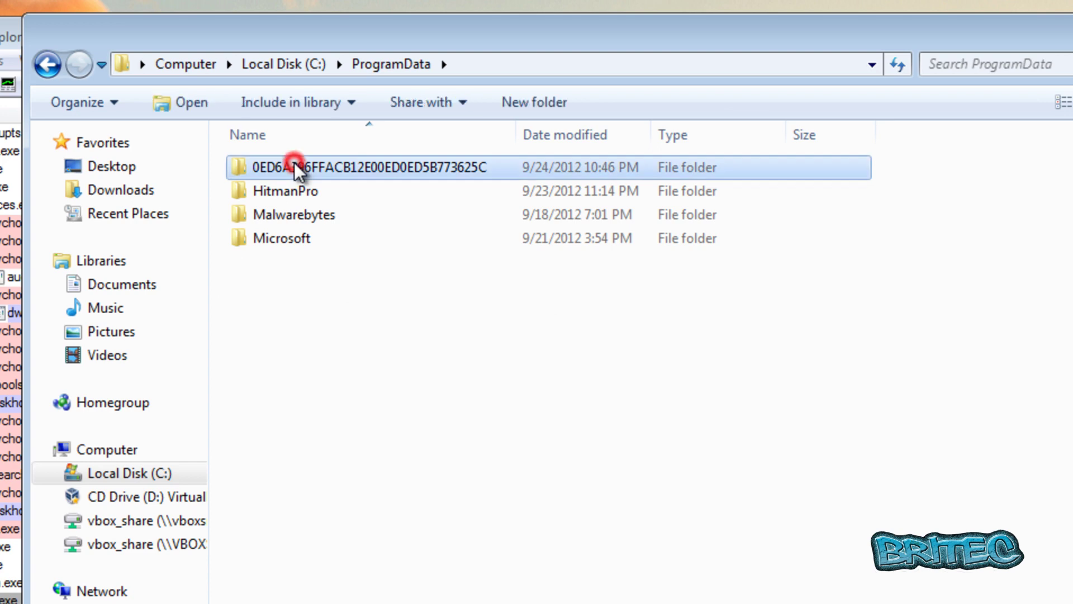
pyautogui.rightClick(294, 162)
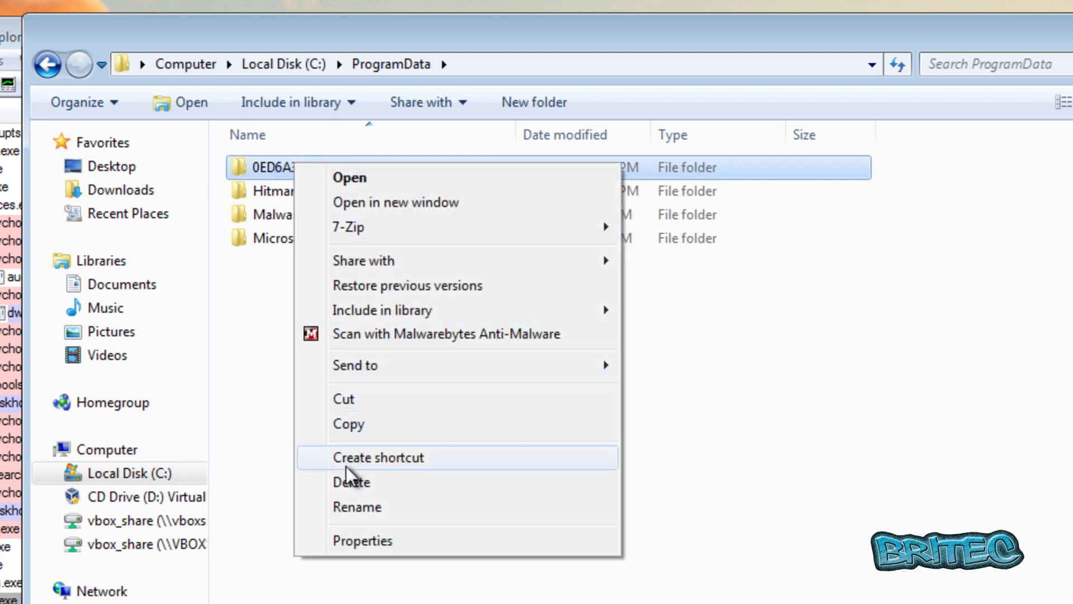
pyautogui.click(352, 479)
pyautogui.click(665, 423)
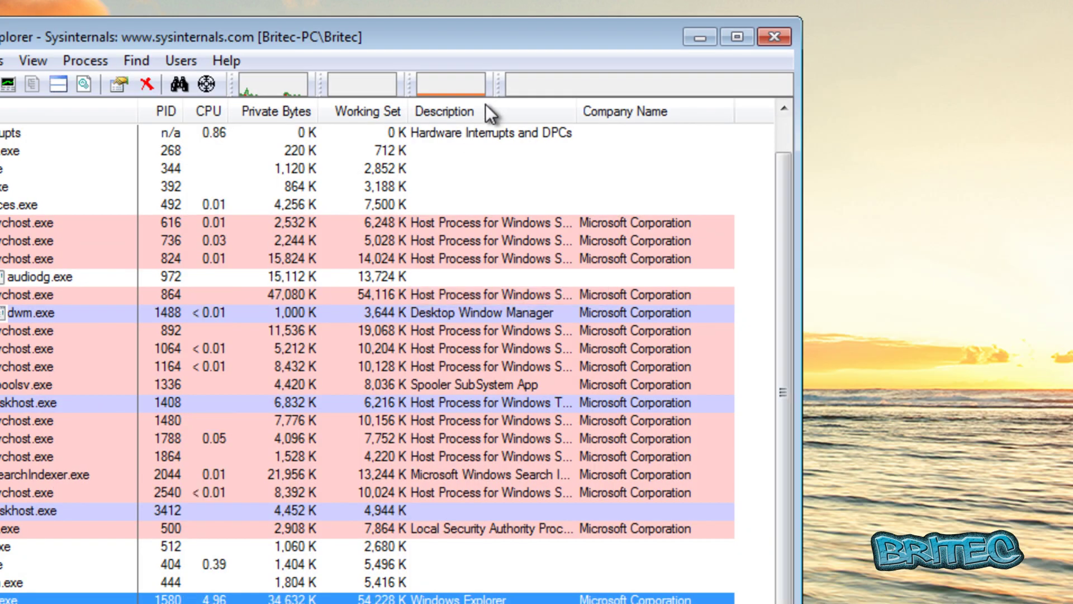
pyautogui.moveTo(428, 38); pyautogui.dragTo(674, 7)
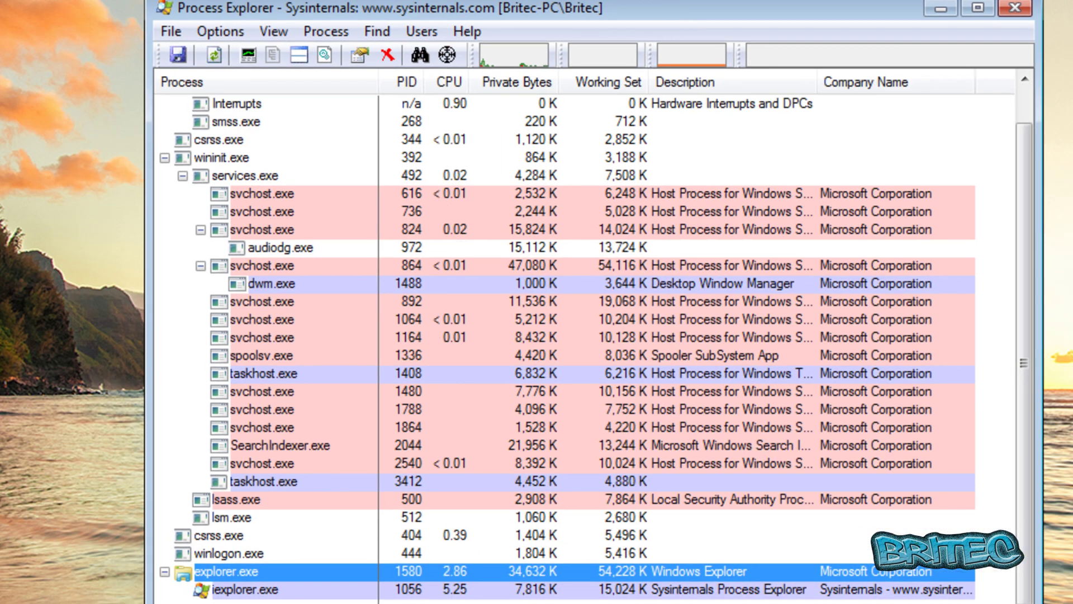
pyautogui.click(1016, 9)
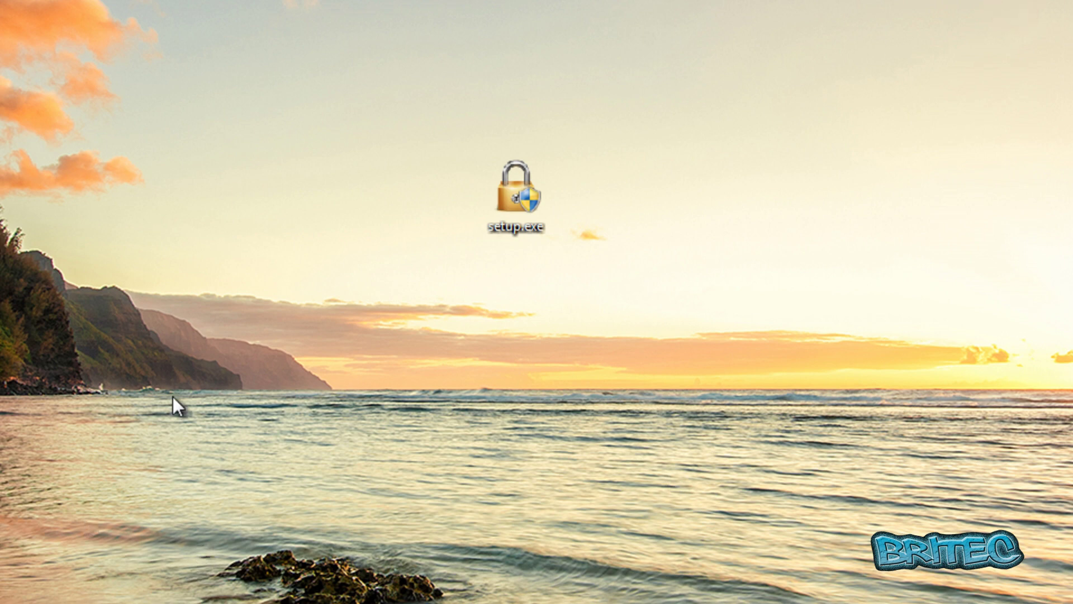
# Delete setup.exe from the desktop and confirm moving it to the Recycle Bin
pyautogui.rightClick(515, 206)
pyautogui.click(571, 520)
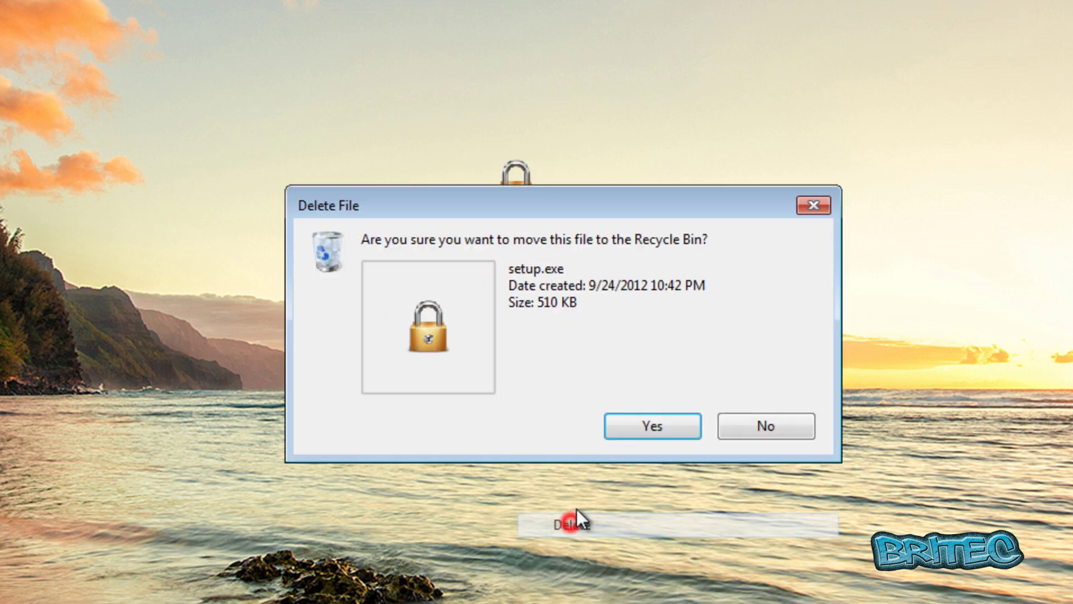
pyautogui.click(648, 427)
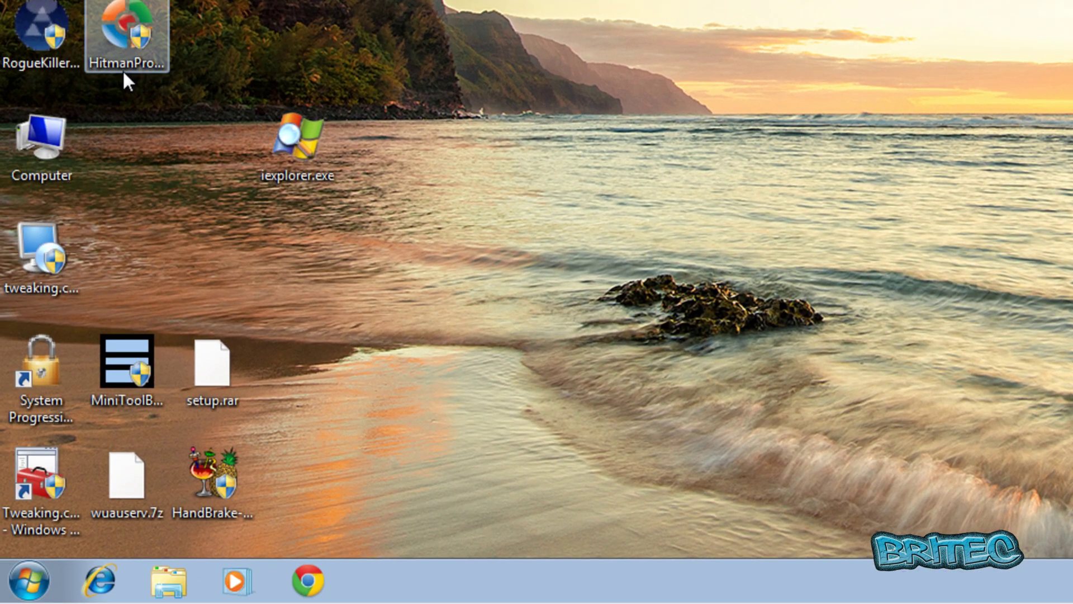
# Launch Malwarebytes Anti-Malware from the installed programs and allow it to make changes to the computer
pyautogui.click(30, 582)
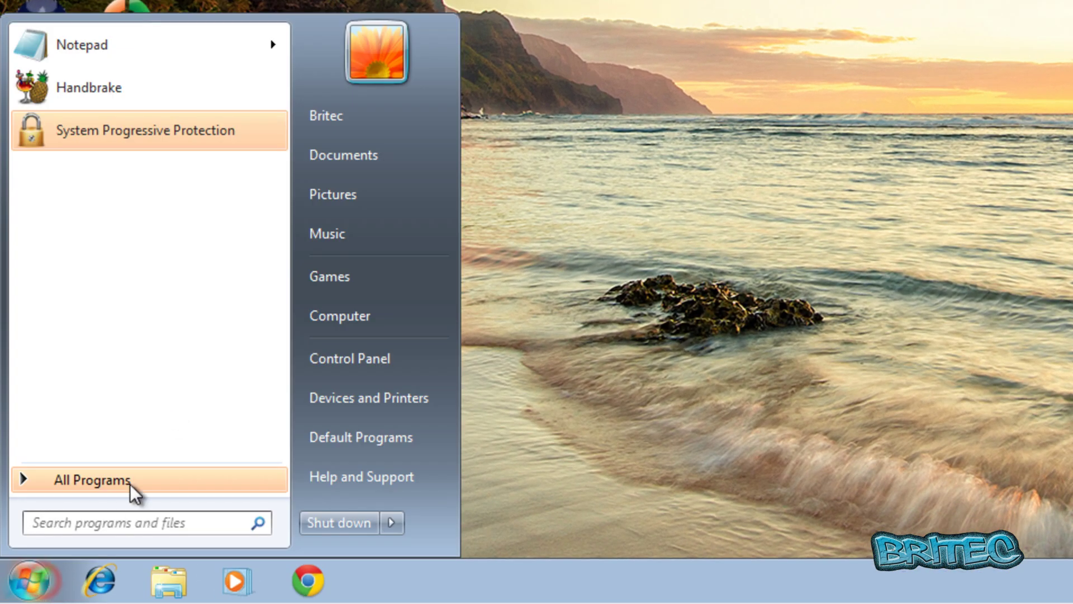
pyautogui.click(98, 481)
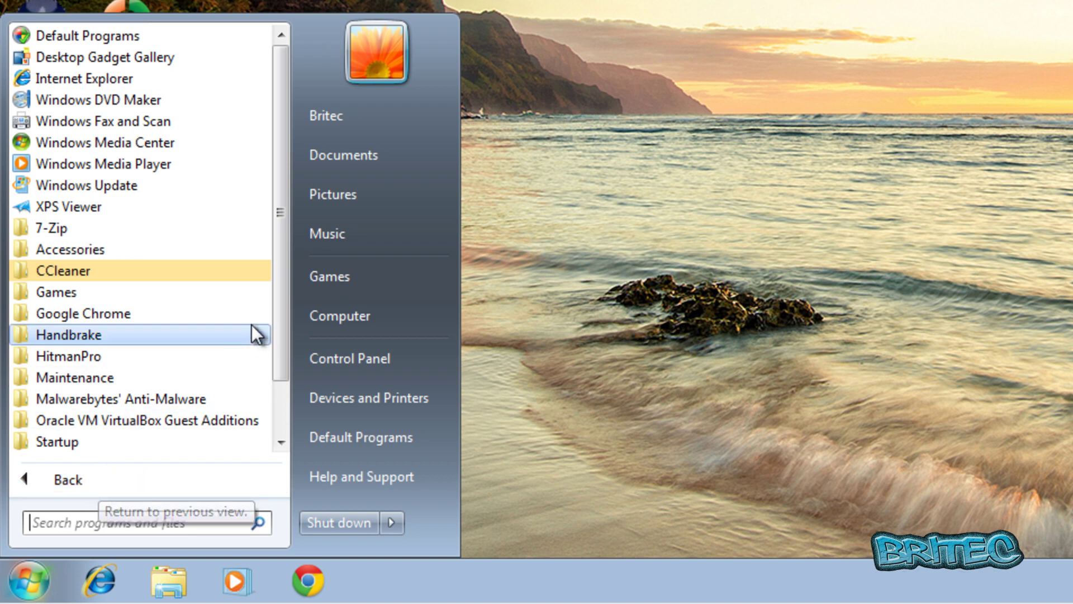
pyautogui.click(121, 400)
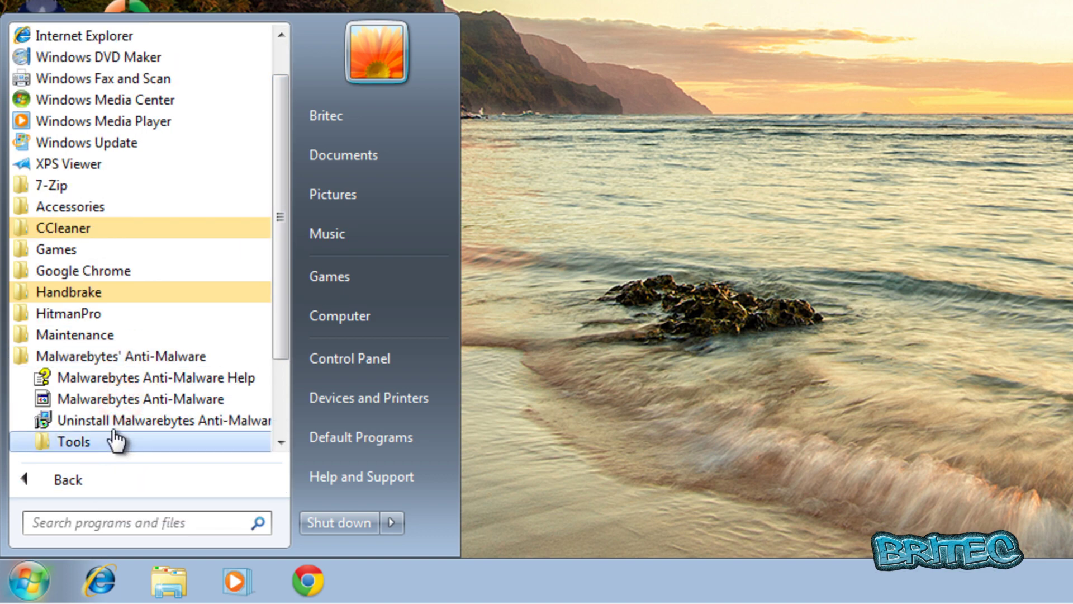
pyautogui.click(120, 400)
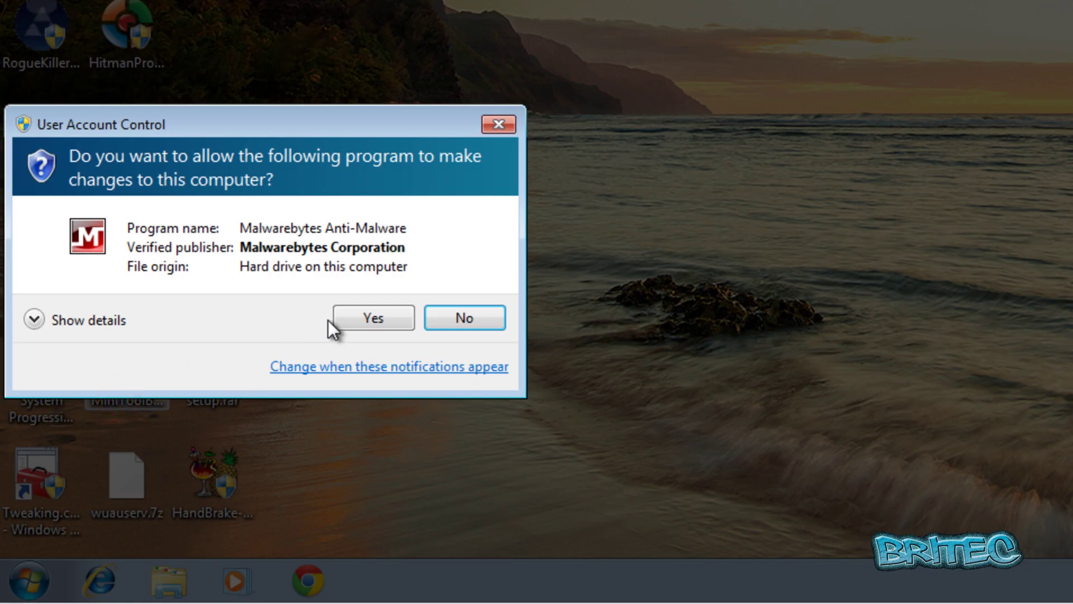
pyautogui.click(374, 315)
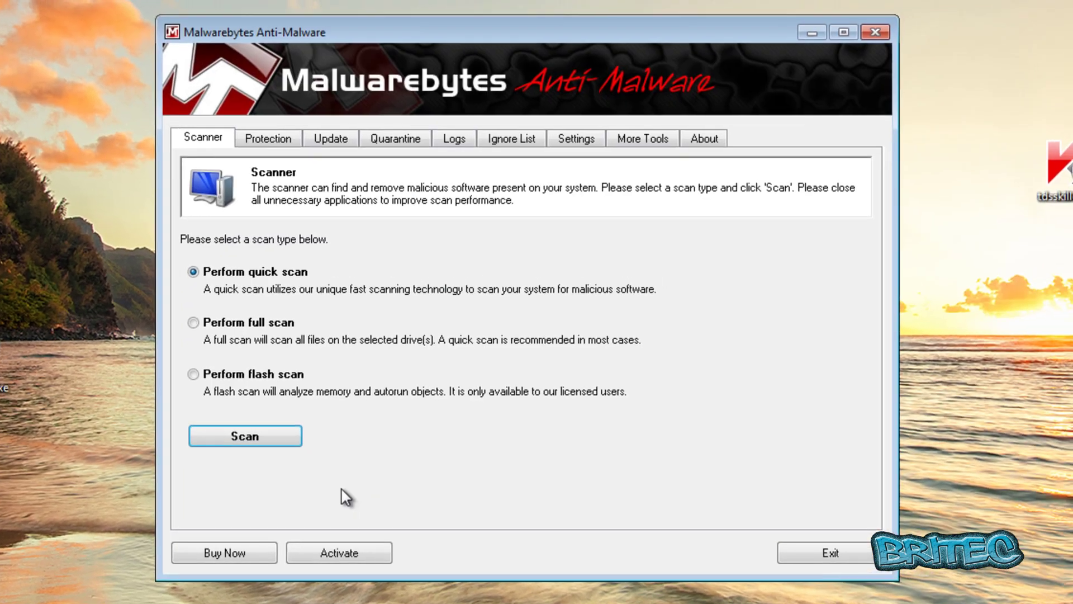
# Update the Malwarebytes database to the latest version and start a quick scan of the system
pyautogui.click(333, 139)
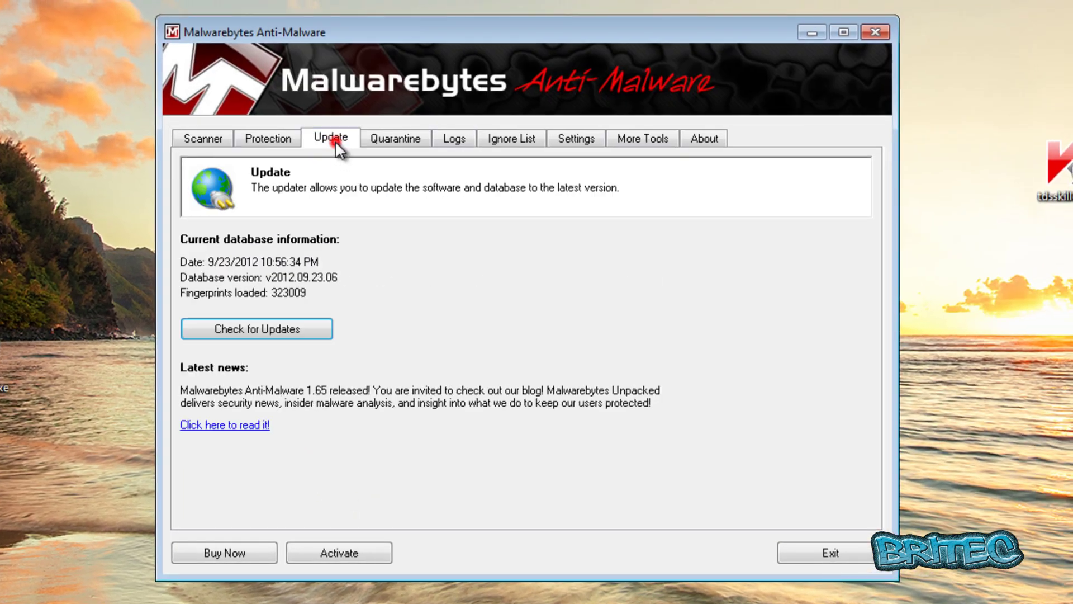
pyautogui.click(275, 334)
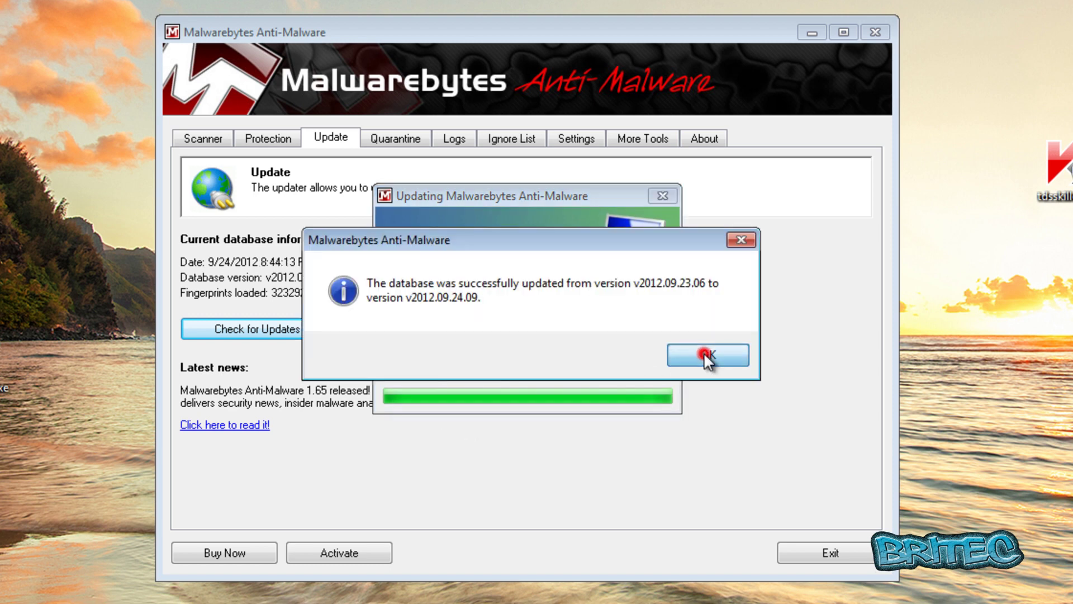
pyautogui.click(704, 353)
pyautogui.click(203, 138)
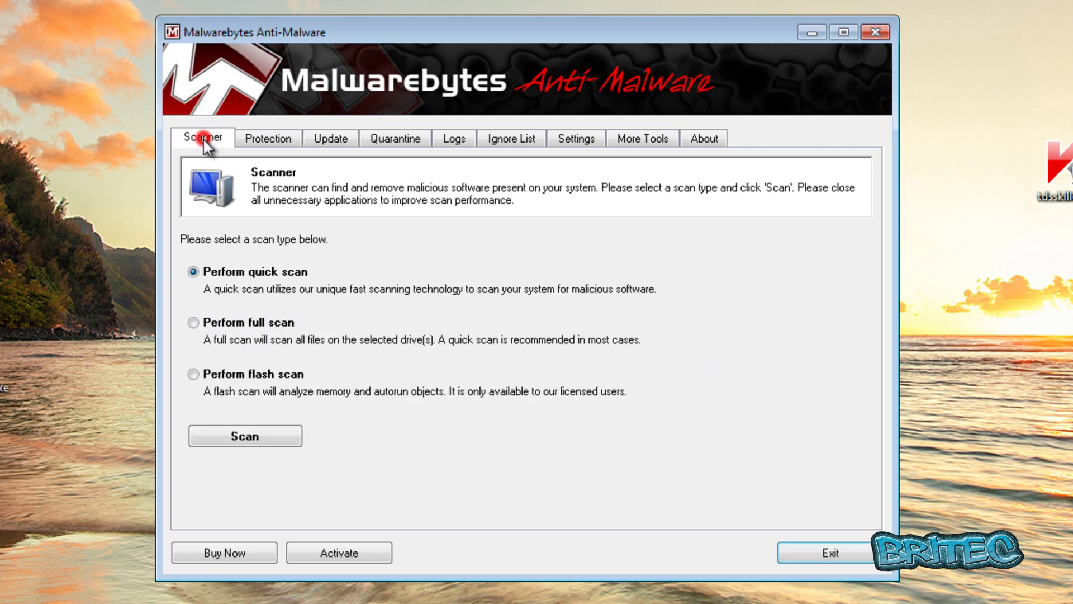
pyautogui.click(234, 430)
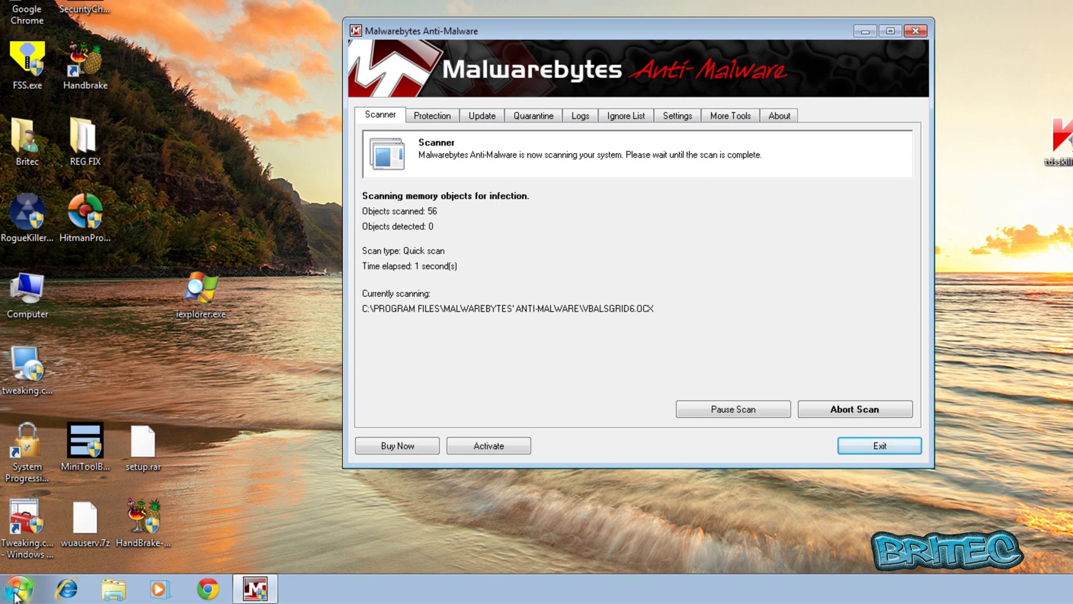
# Remove System Progressive Protection from the Start menu's list of recent programs while the scan runs
pyautogui.click(17, 594)
pyautogui.rightClick(41, 314)
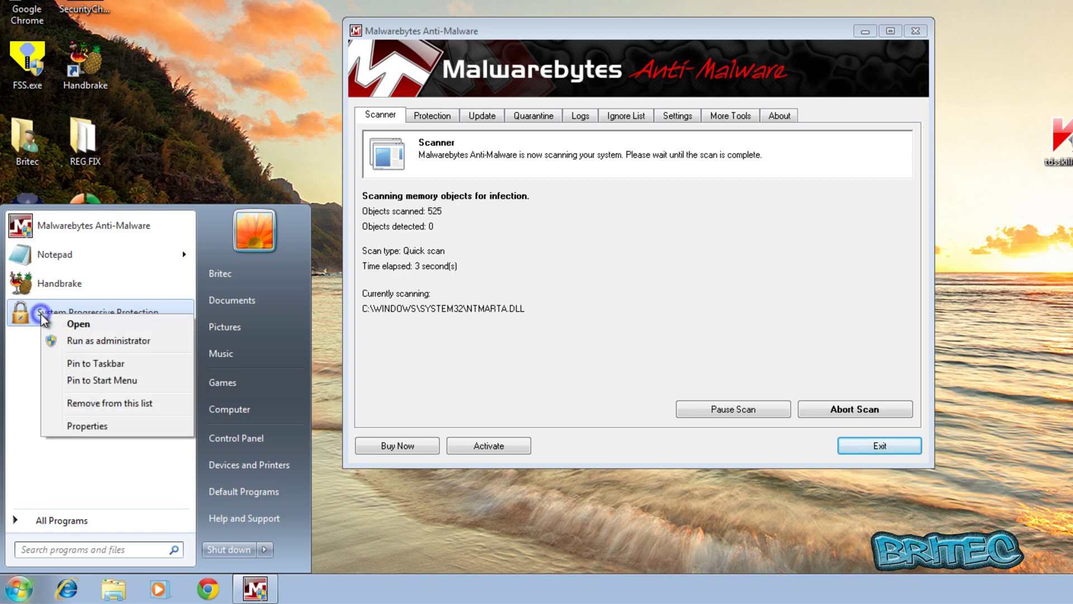
pyautogui.click(83, 406)
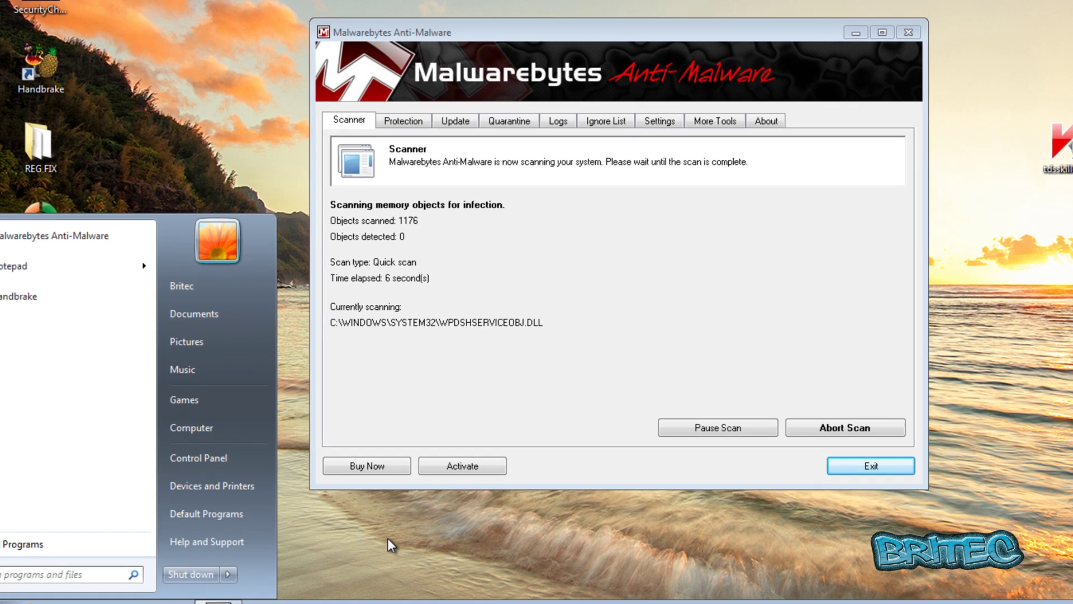
pyautogui.click(387, 538)
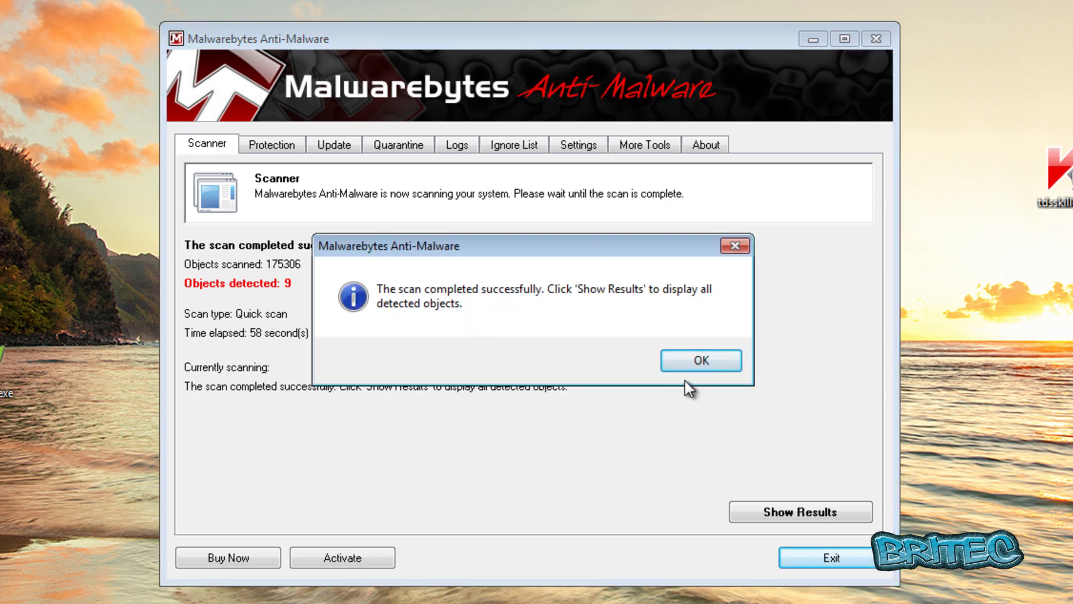
# Show the scan results with a wider Item column, remove all checked threats, and restart the system
pyautogui.click(697, 360)
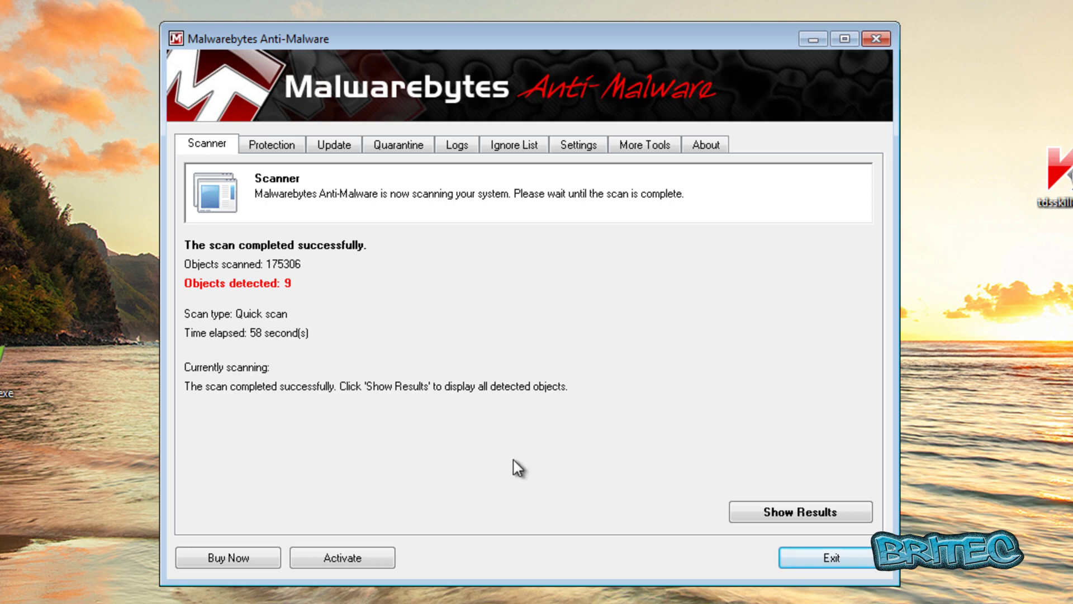
pyautogui.click(773, 510)
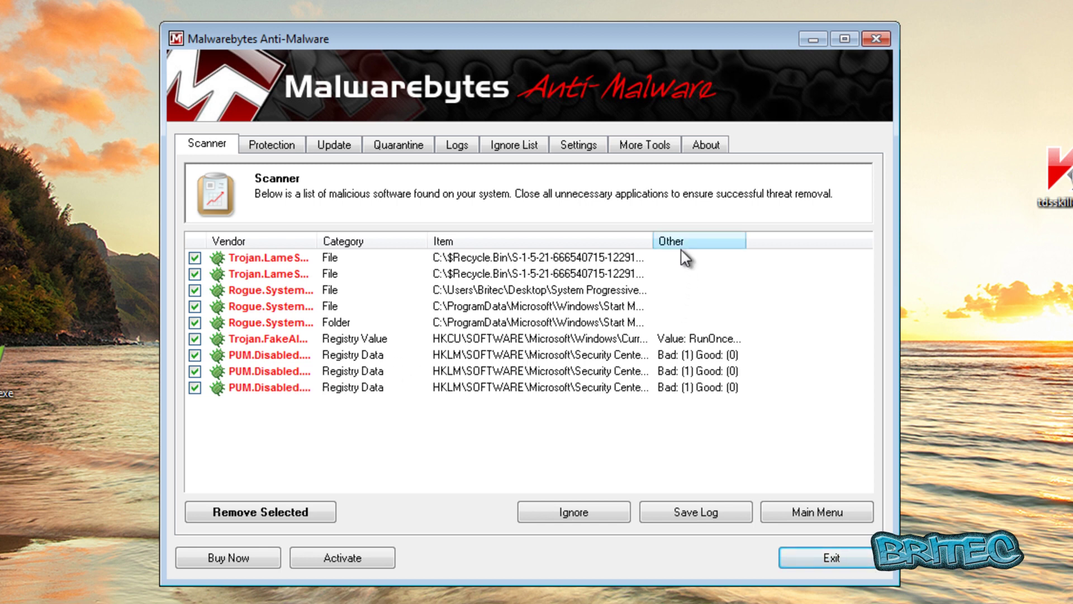
pyautogui.moveTo(654, 239); pyautogui.dragTo(730, 235)
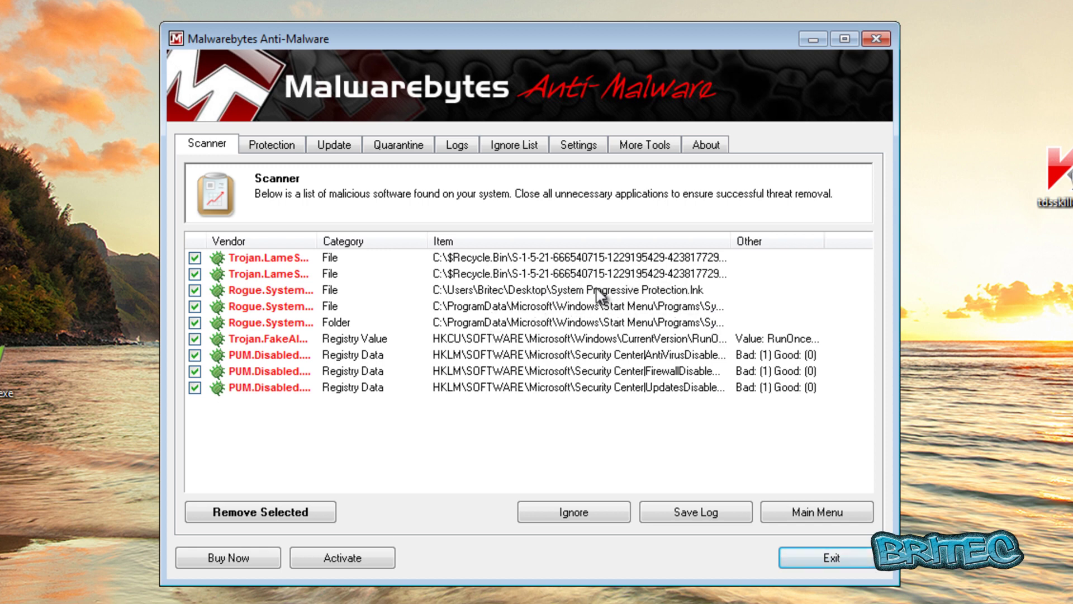
pyautogui.click(261, 512)
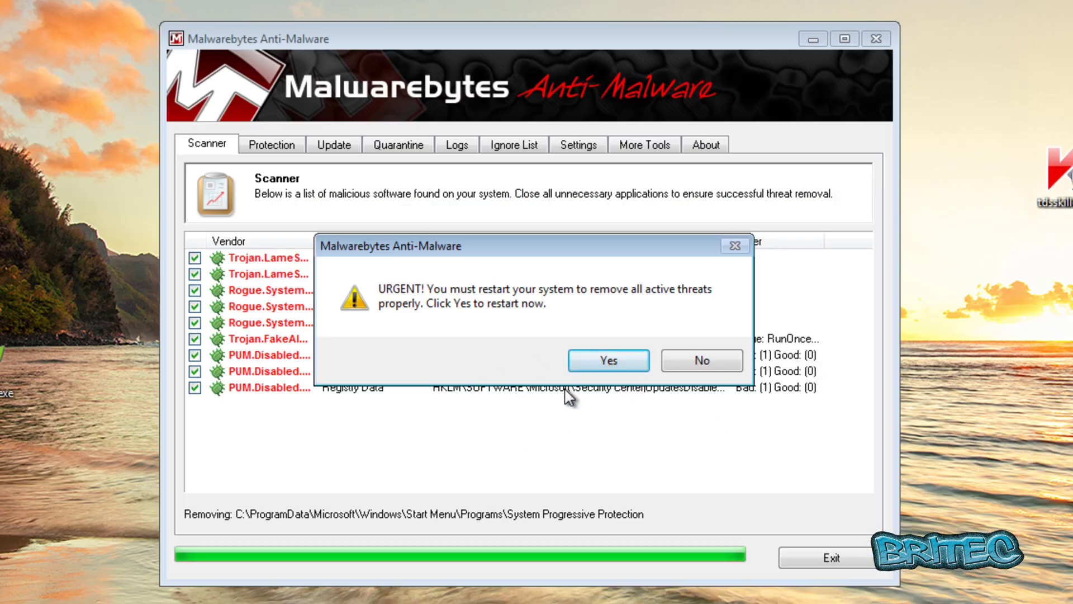
pyautogui.click(601, 360)
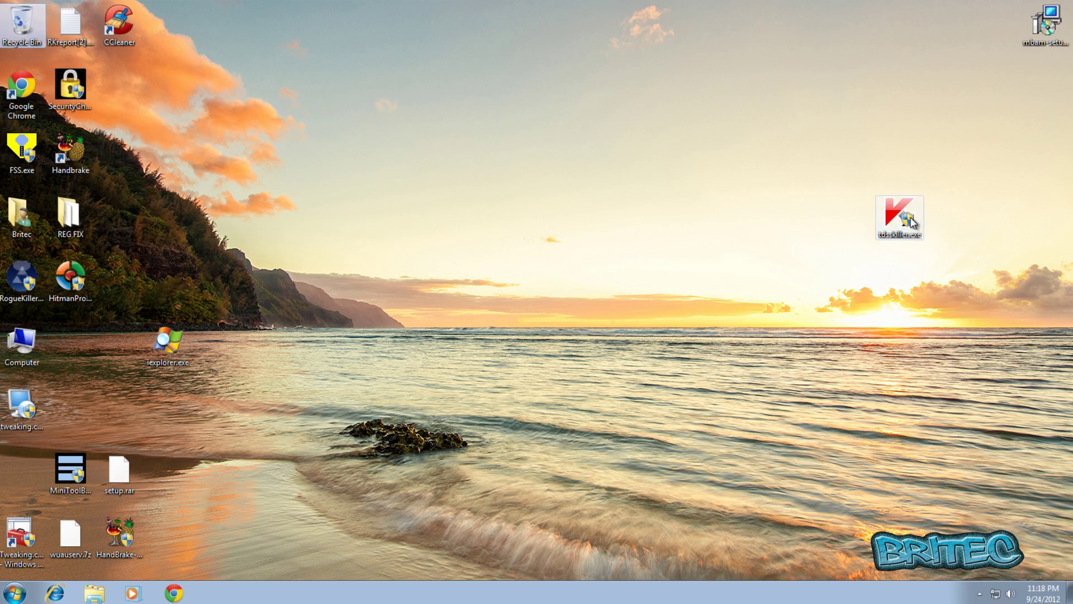
# Run tdsskiller.exe from the middle of the desktop, scan for rootkits, and close Kaspersky TDSSKiller
pyautogui.moveTo(900, 221); pyautogui.dragTo(509, 221)
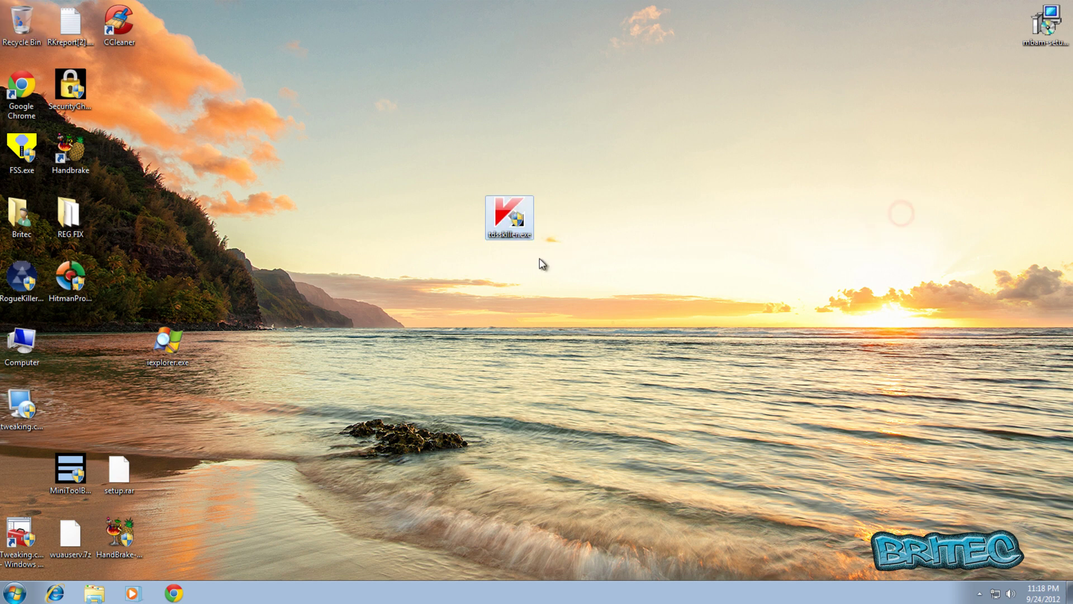
pyautogui.doubleClick(504, 213)
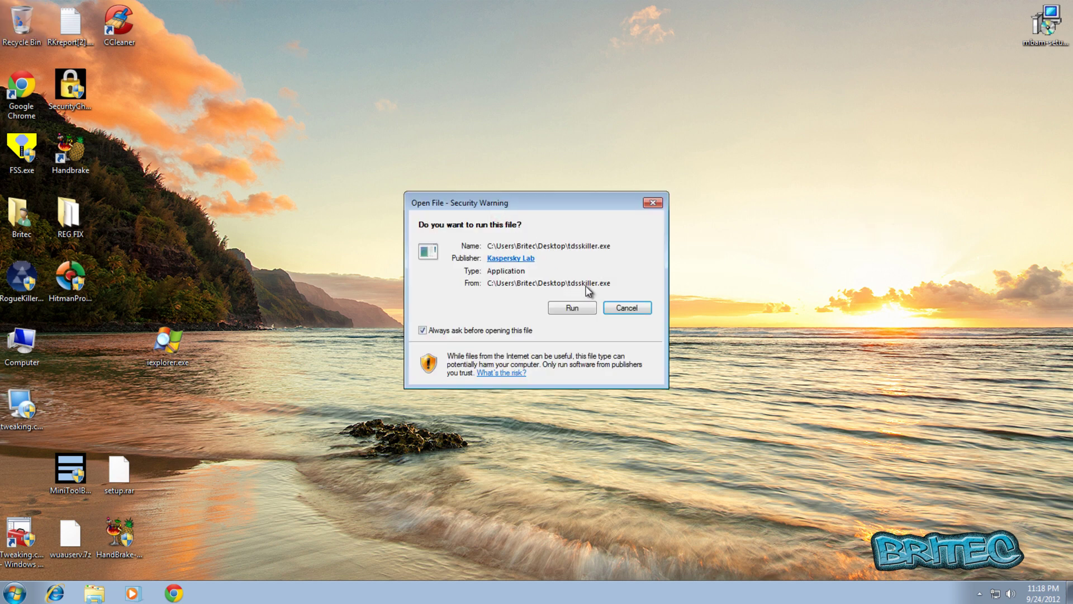
pyautogui.click(584, 306)
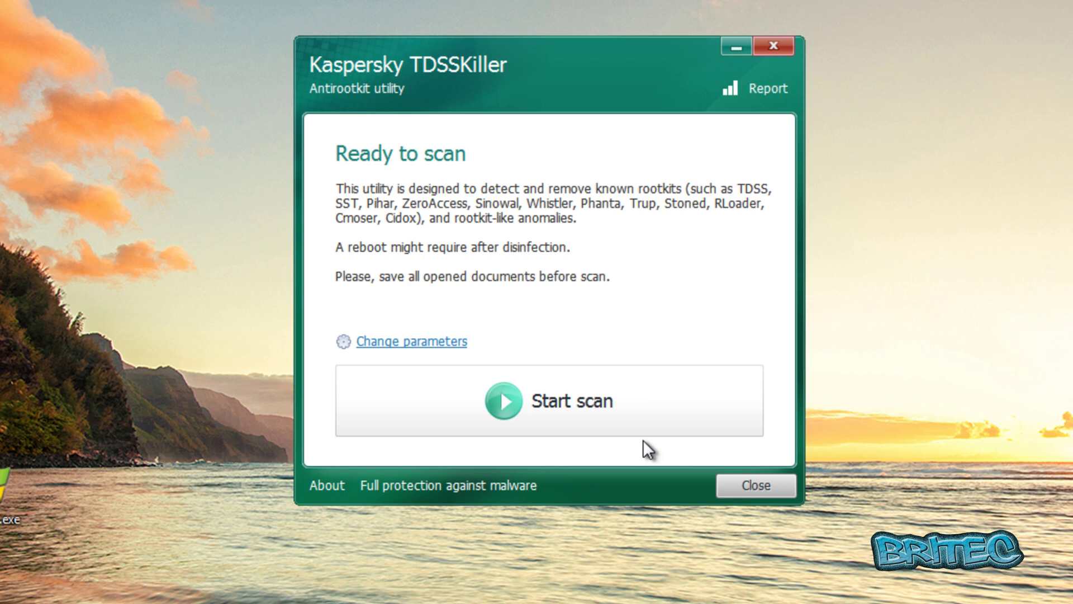
pyautogui.click(577, 410)
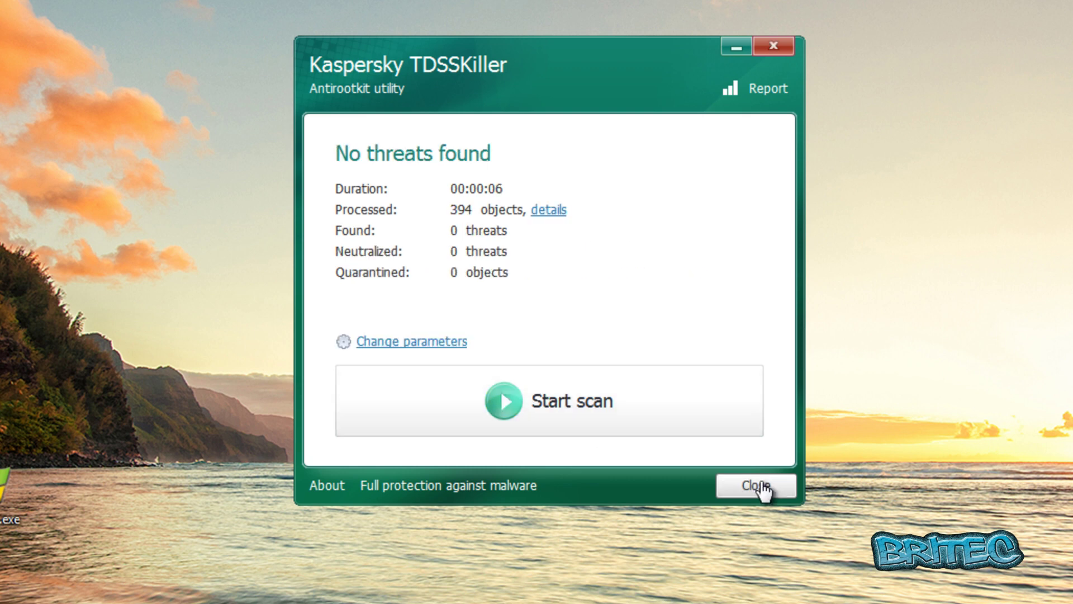
pyautogui.click(759, 487)
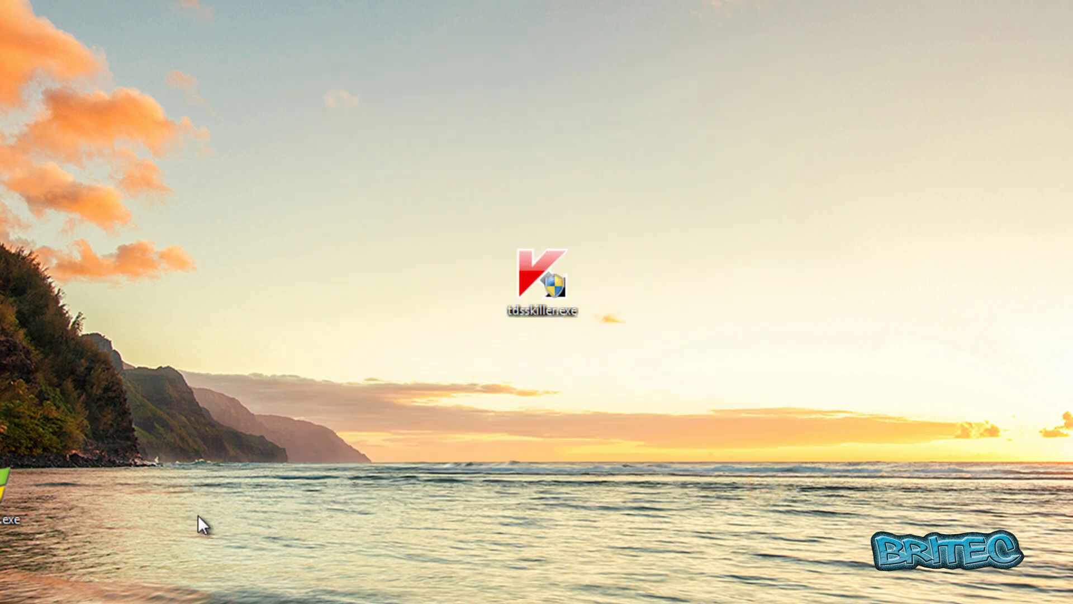
# Line up the HitmanPro36.exe and RogueKiller (3).exe icons beside tdsskiller.exe on the desktop
pyautogui.moveTo(0, 335); pyautogui.dragTo(447, 302)
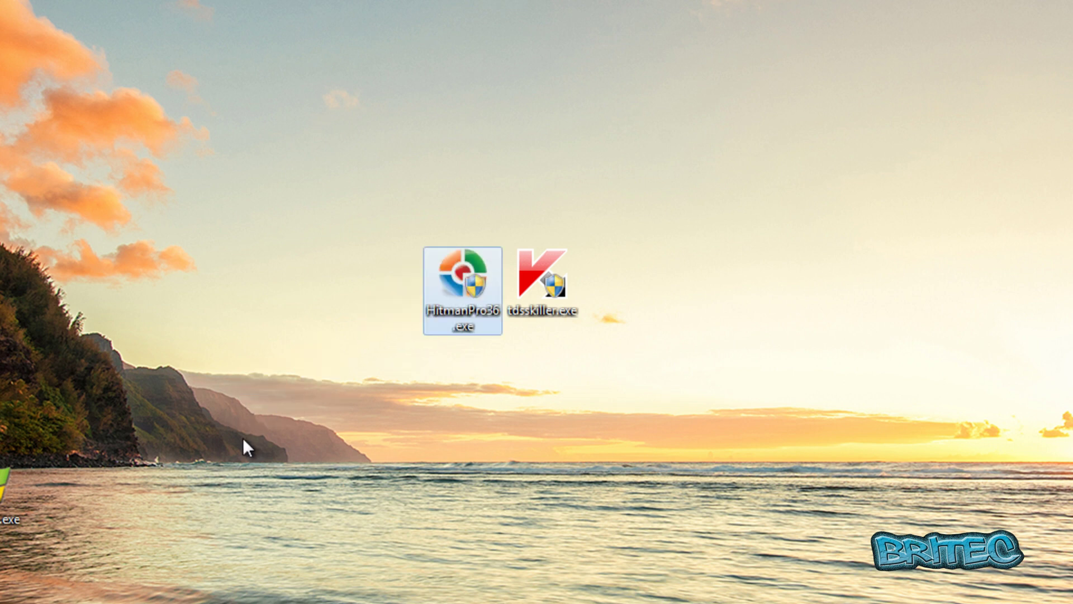
pyautogui.click(220, 431)
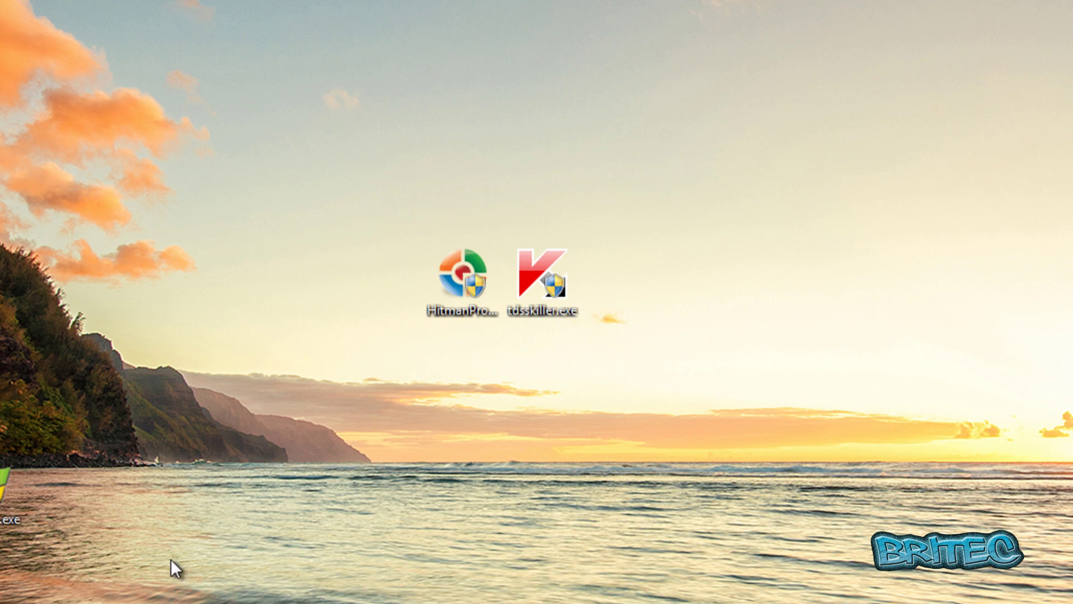
pyautogui.moveTo(0, 291); pyautogui.dragTo(347, 347)
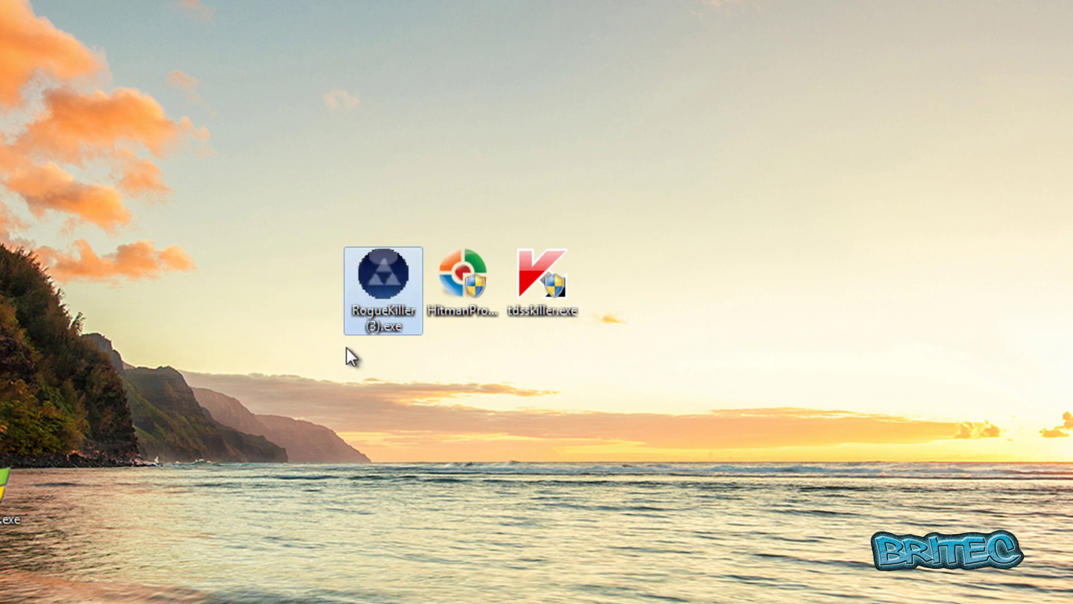
# Launch RogueKiller (3).exe and scan the system with MBR Scan, Check FAKED and AntiRootkit enabled
pyautogui.doubleClick(384, 285)
pyautogui.click(648, 432)
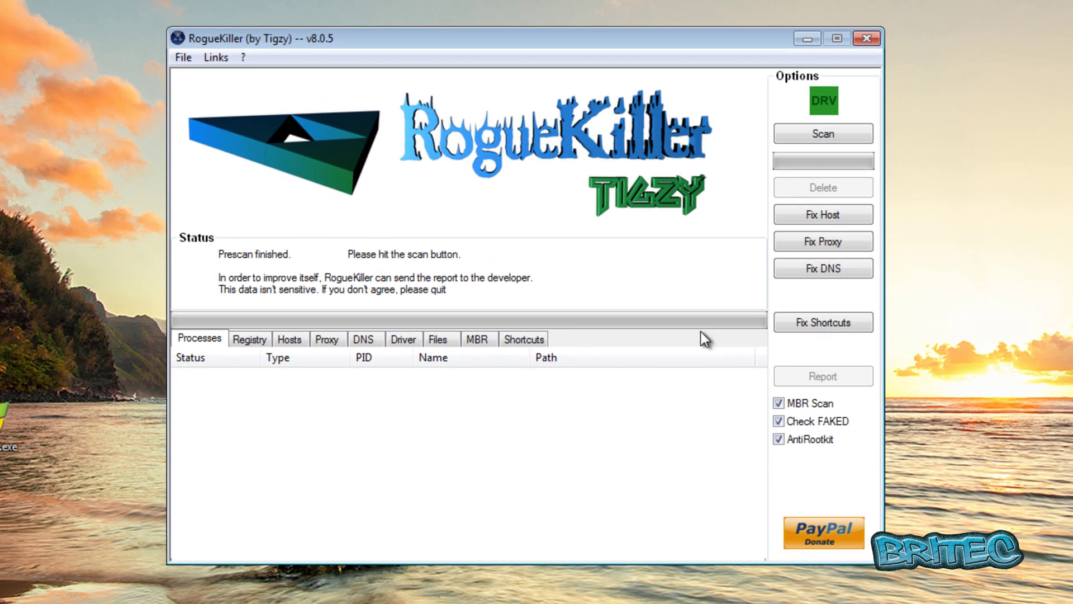
pyautogui.click(811, 134)
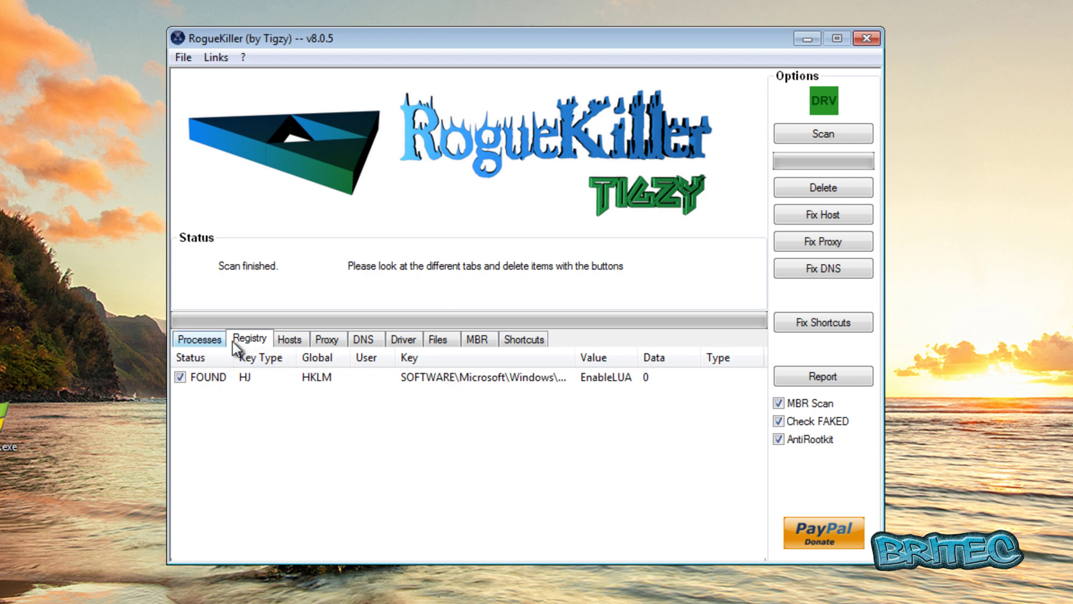
# Check the Hosts, Proxy and DNS results, delete the detected EnableLUA registry item, and close RogueKiller
pyautogui.click(306, 341)
pyautogui.click(325, 339)
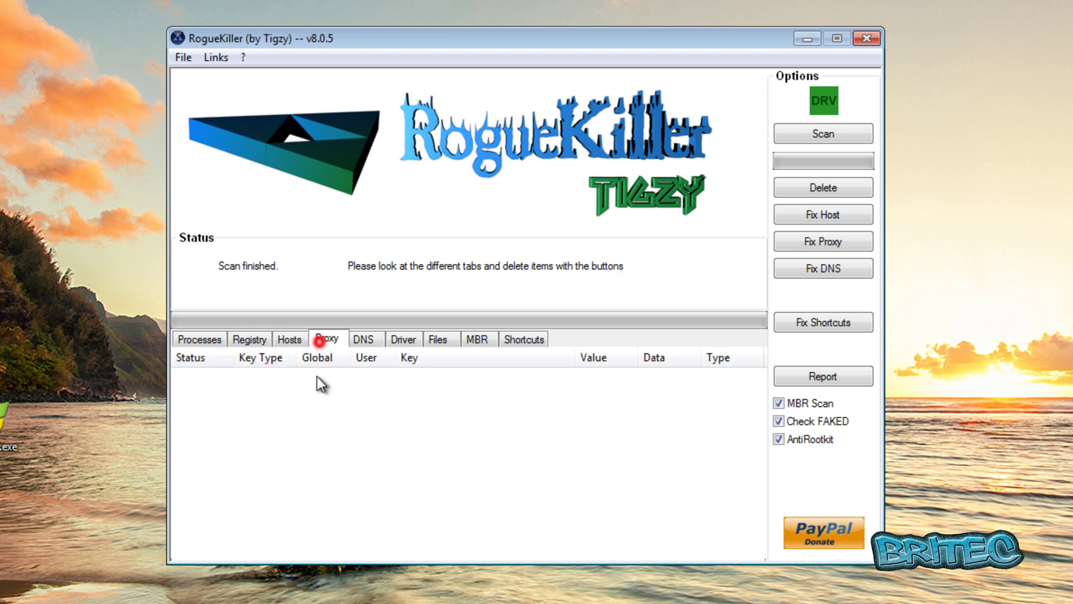
pyautogui.click(360, 340)
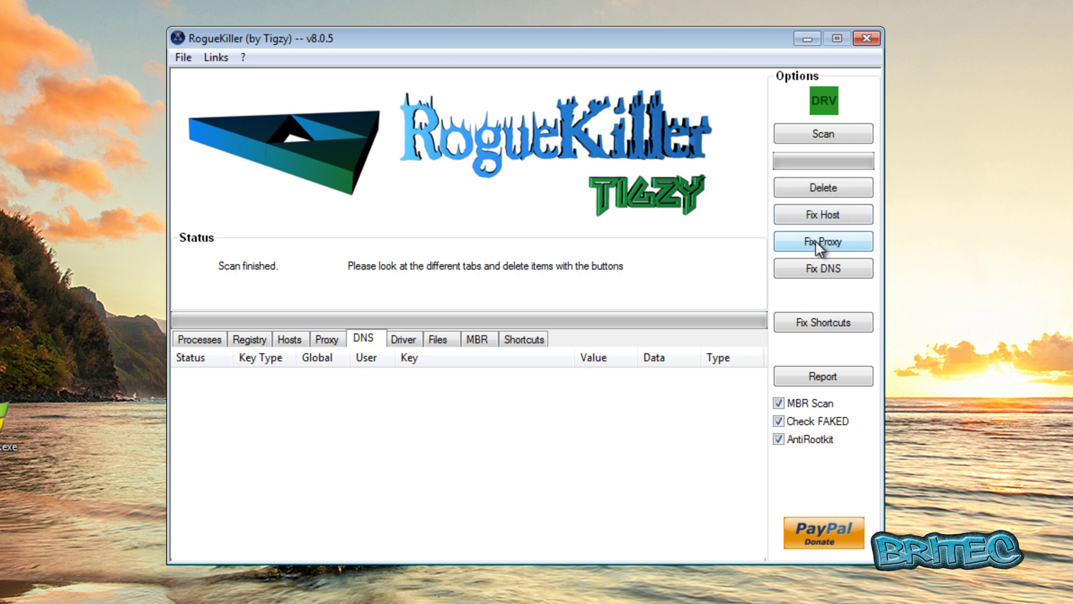
pyautogui.click(258, 342)
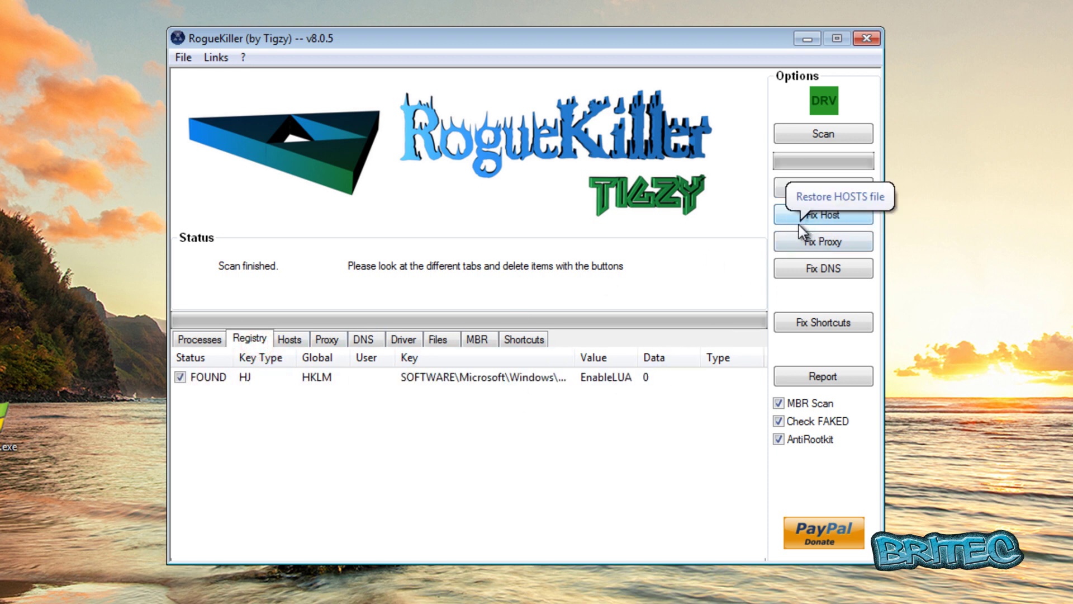
pyautogui.click(821, 188)
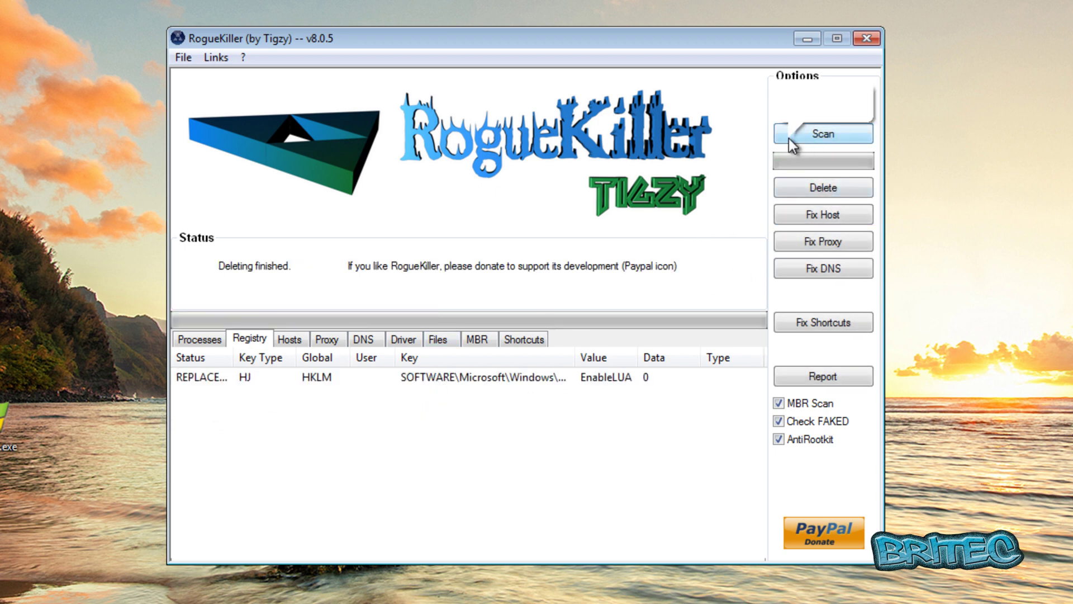
pyautogui.click(868, 37)
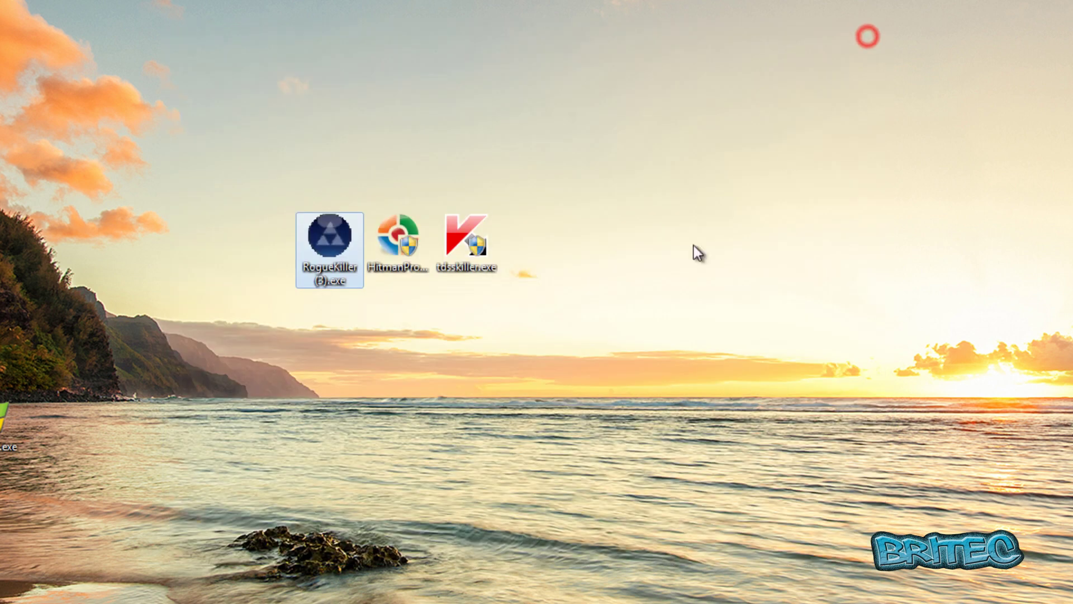